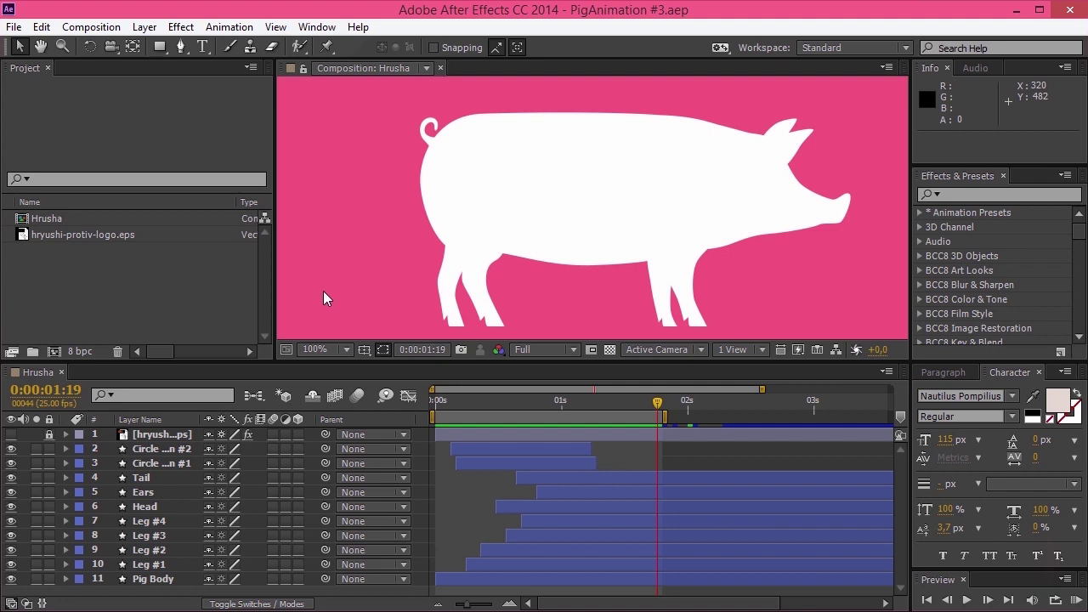
Preview the finished pig animation from the start of the Hrusha composition.
drag(656, 402, 400, 406)
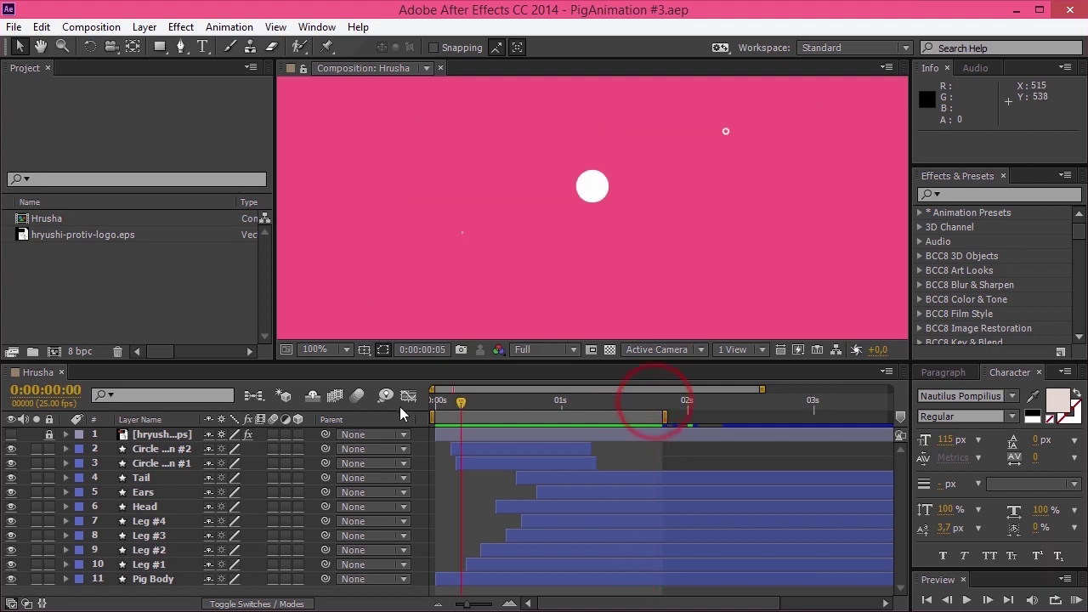
key(space)
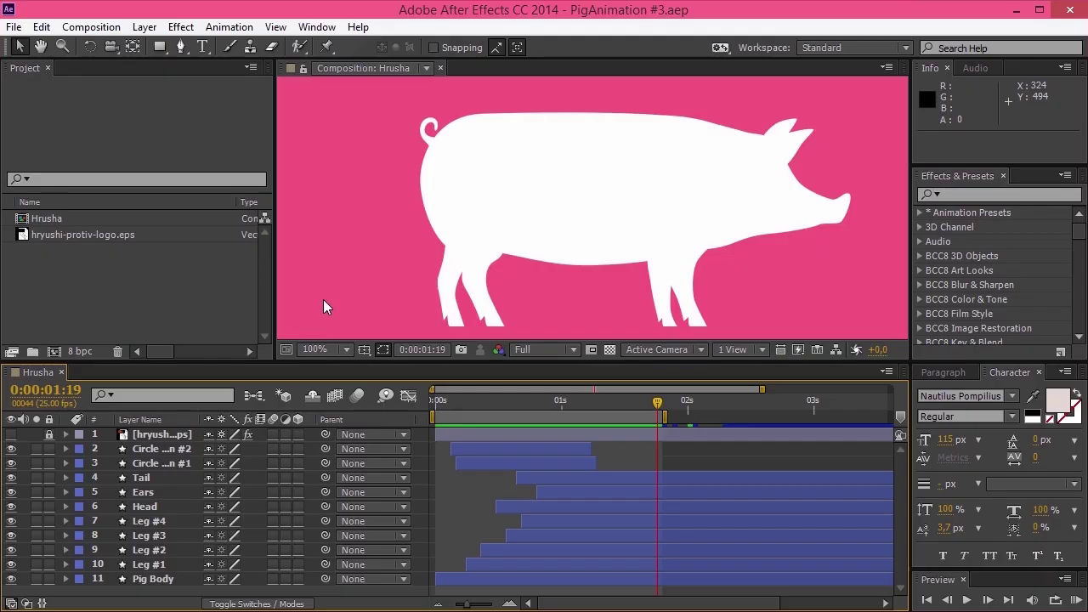
Hide all the circle and pig-part layers and display the Title/Action Safe guides in the composition.
drag(11, 449, 12, 583)
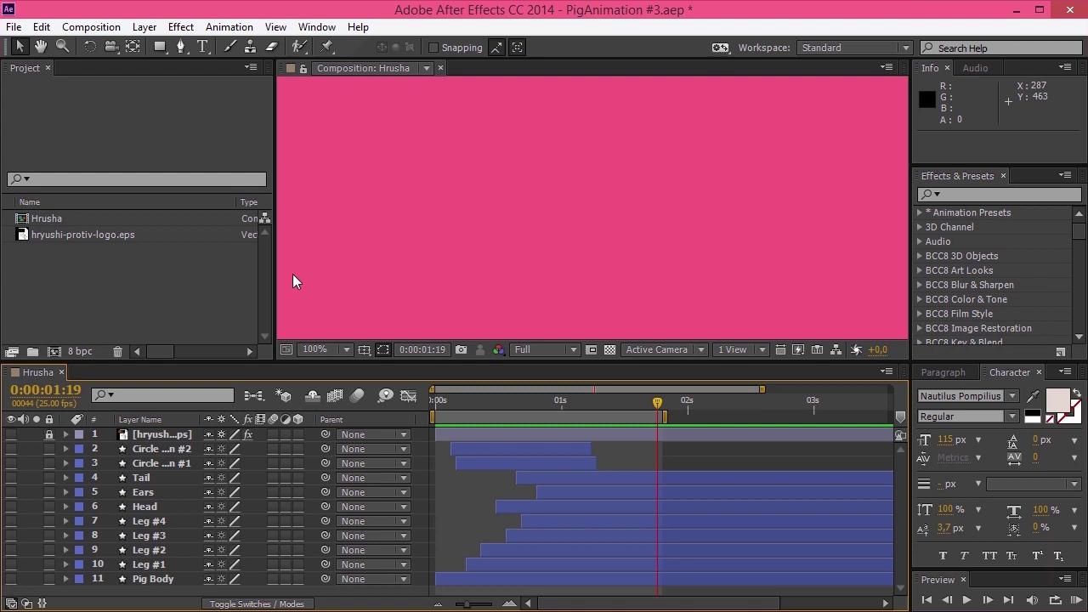
click(364, 349)
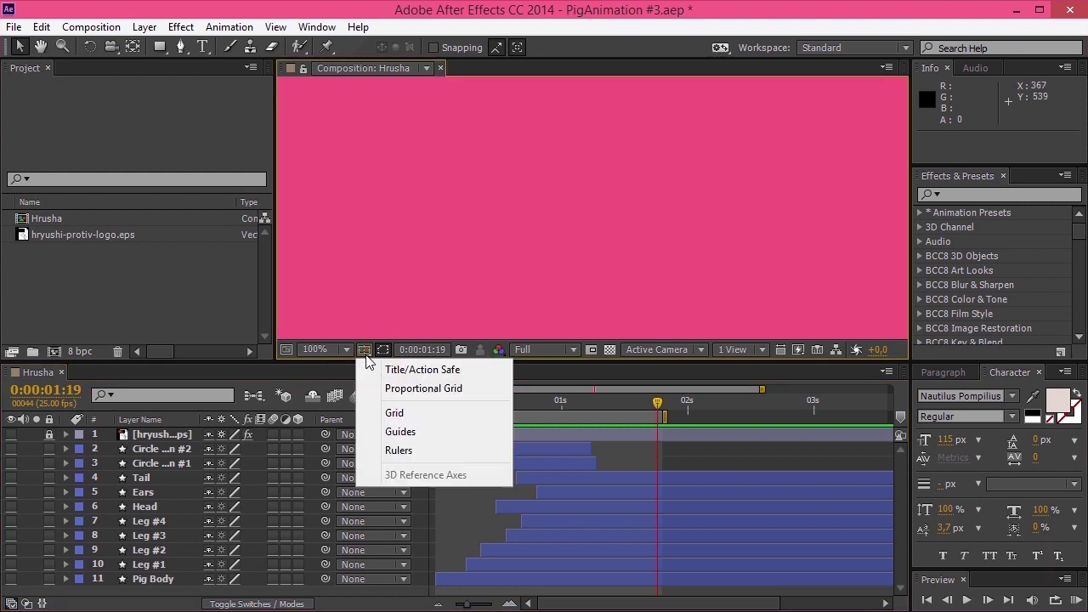
click(372, 369)
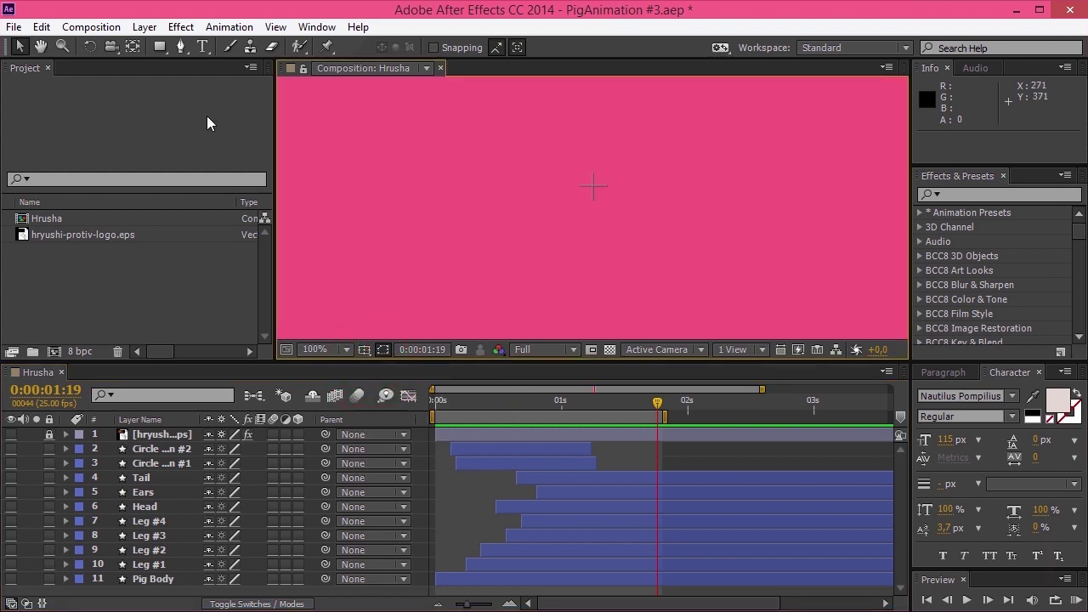
Draw a narrow horizontal rounded rectangle centred on the composition's centre mark as a new shape layer.
drag(158, 50, 186, 67)
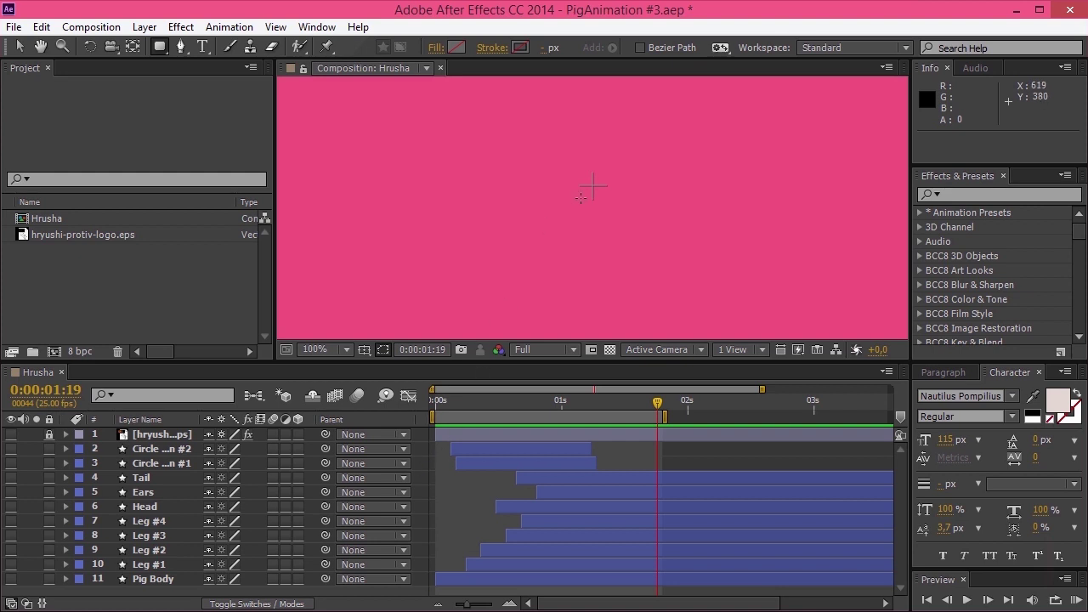
drag(593, 186, 672, 196)
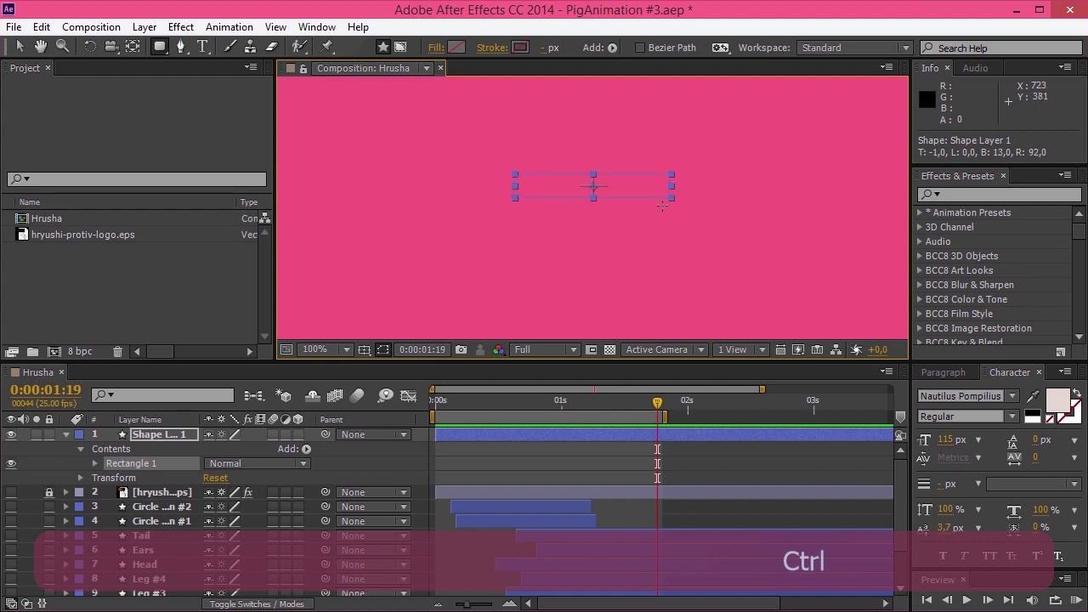
click(19, 47)
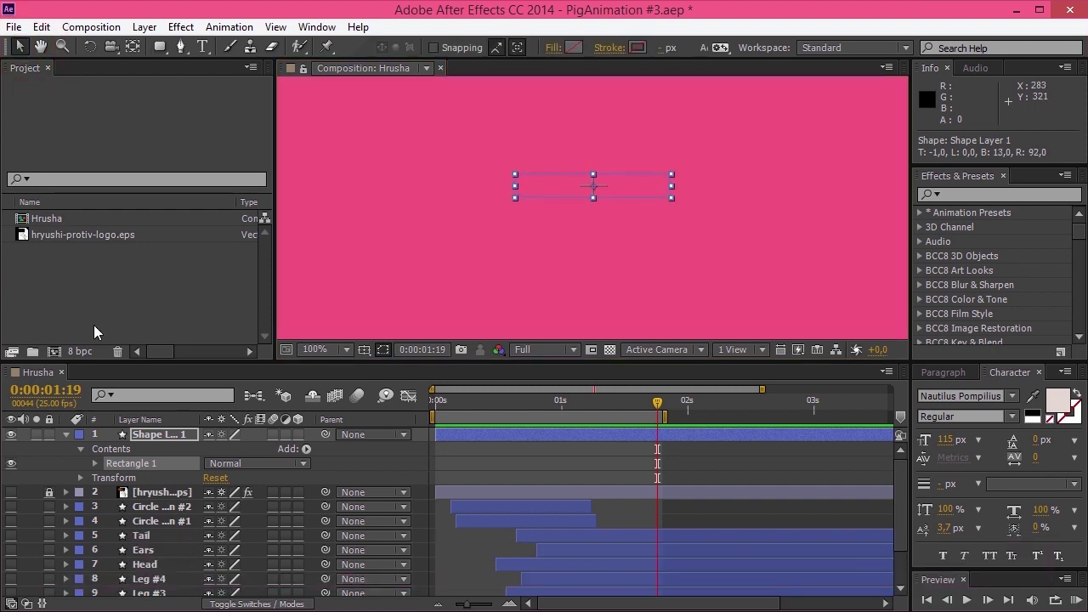
Enable the stroke of the rounded rectangle and accept white (FFFFFF) as its colour.
click(96, 464)
click(11, 492)
click(108, 492)
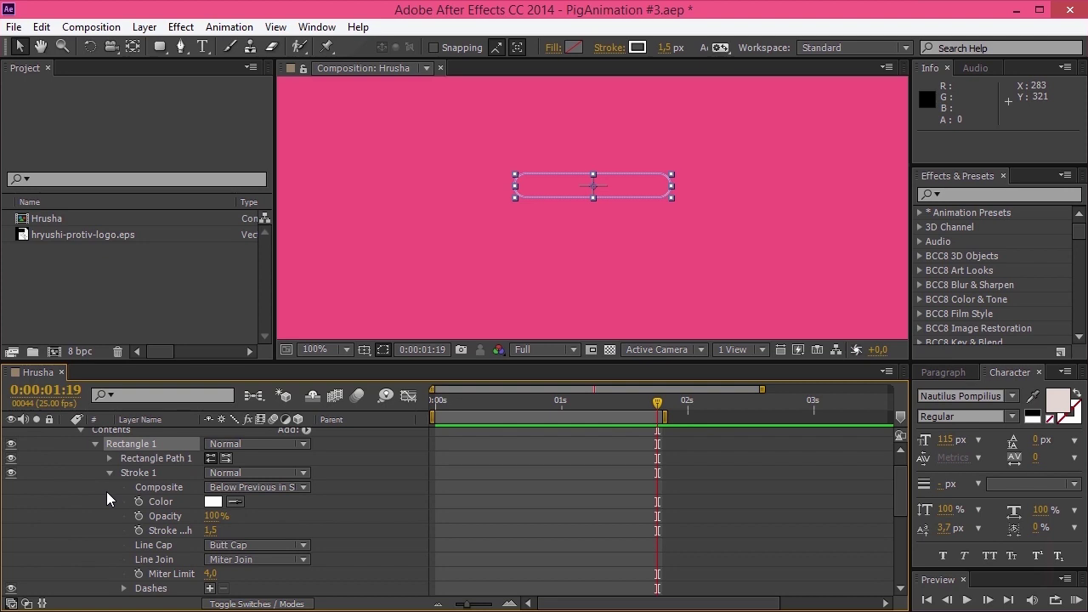
click(212, 502)
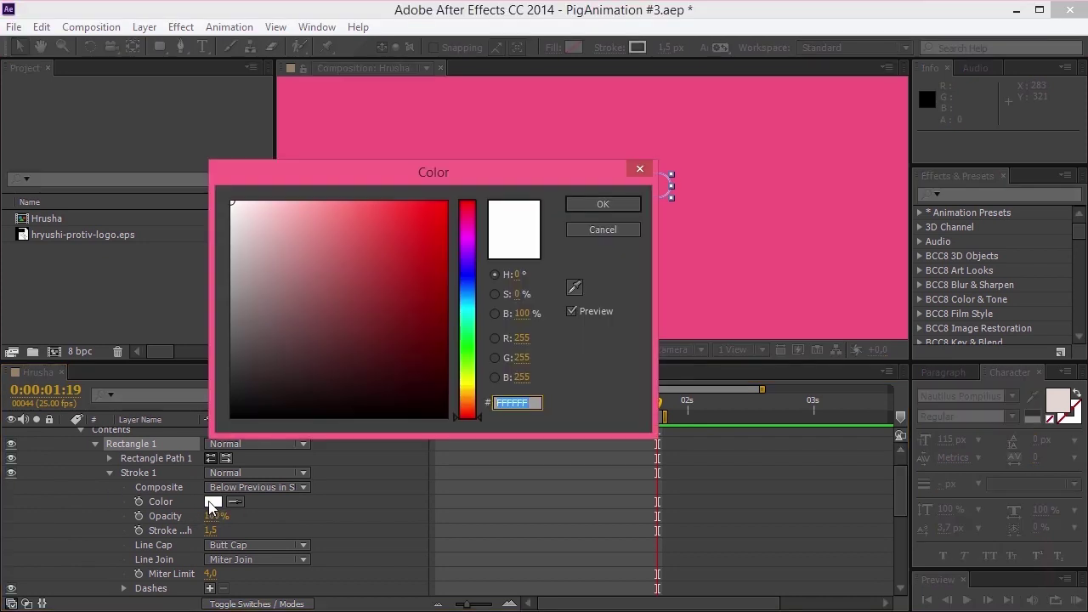
key(Return)
click(108, 472)
click(93, 443)
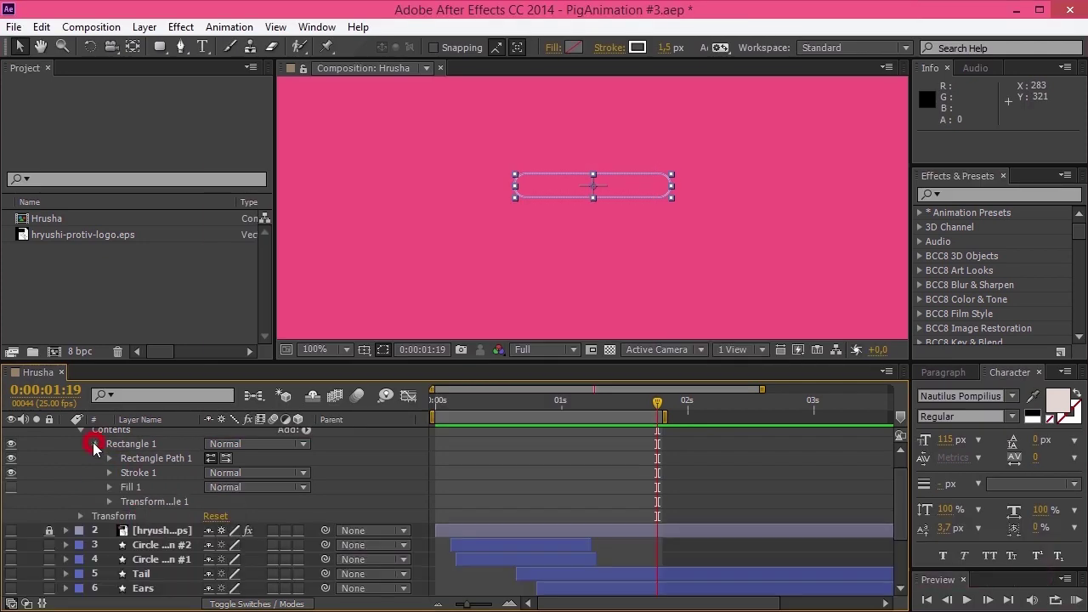
click(83, 449)
click(65, 434)
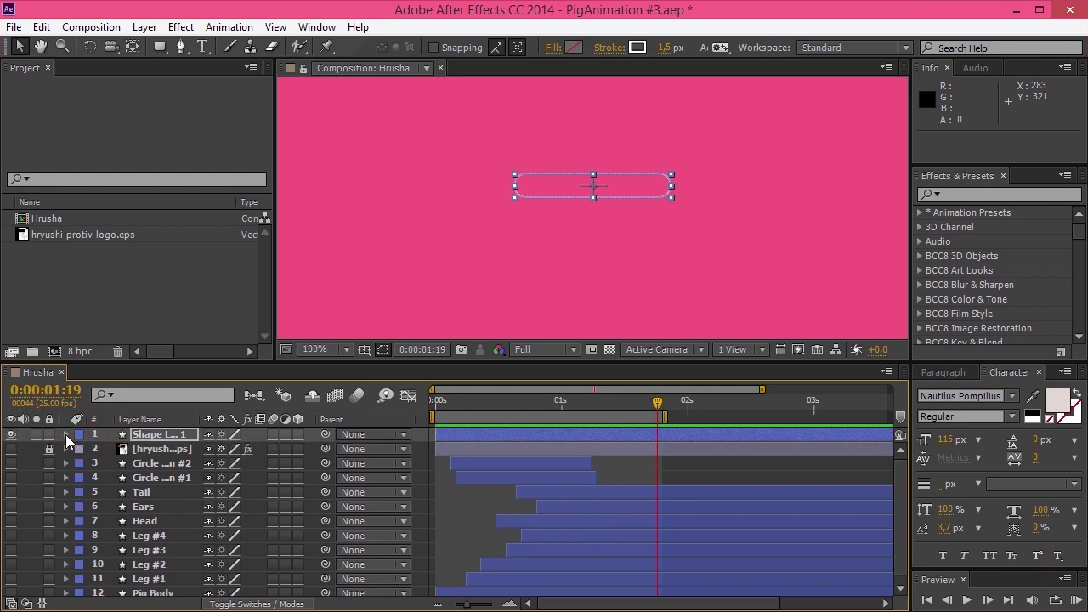
Duplicate the rounded rectangle's shape layer twice.
key(ctrl)
key(ctrl+d)
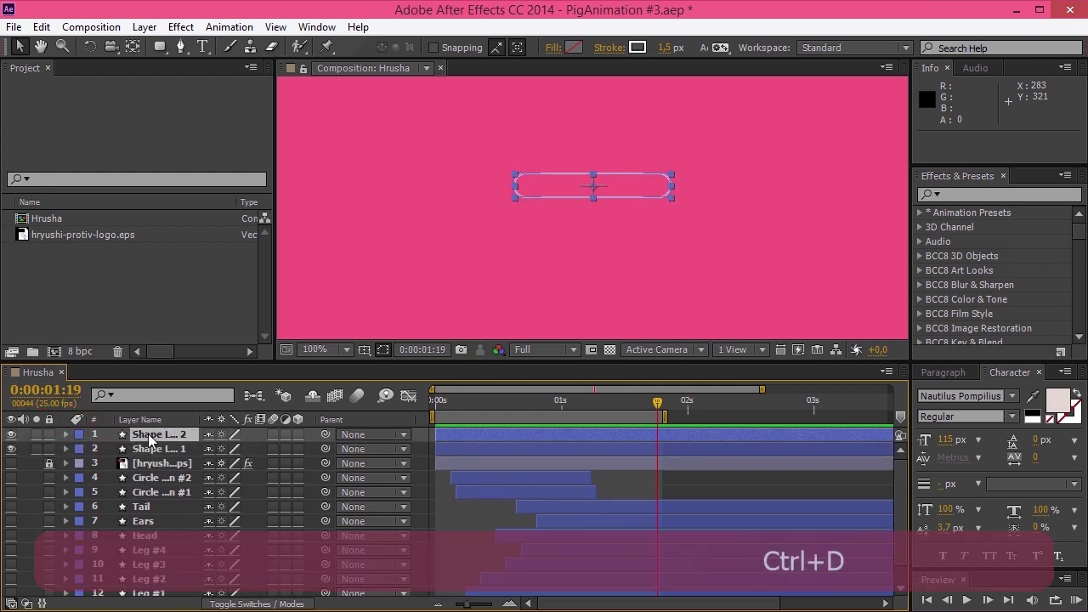
key(ctrl+d)
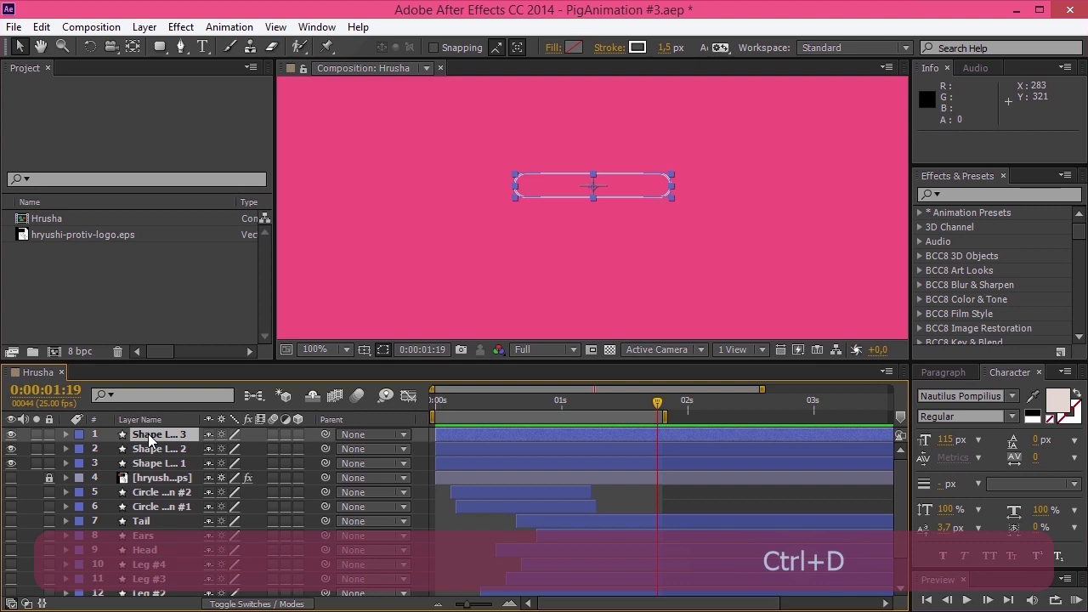
Set Shape Layer 1's position to 485, 360 and Shape Layer 3's position to 795, 360 to form a row of overlapping bars.
click(151, 463)
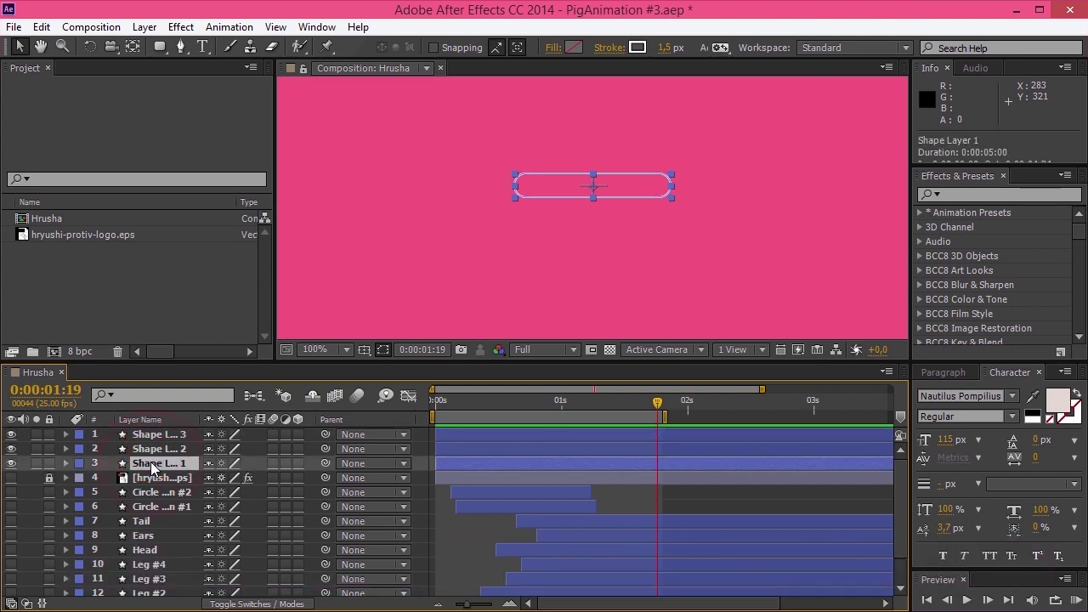
key(p)
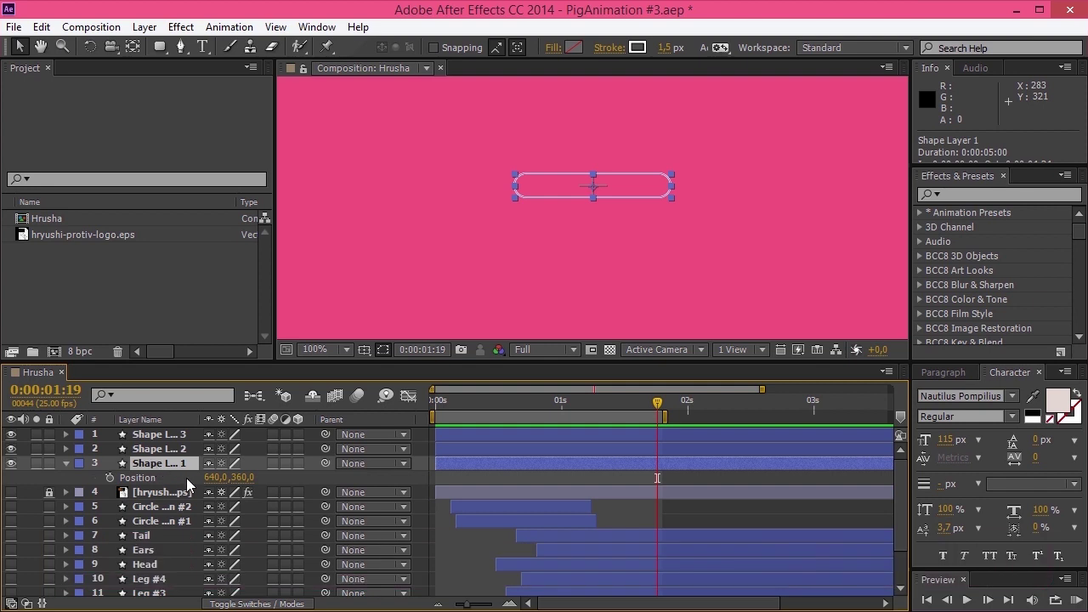
drag(214, 478, 82, 482)
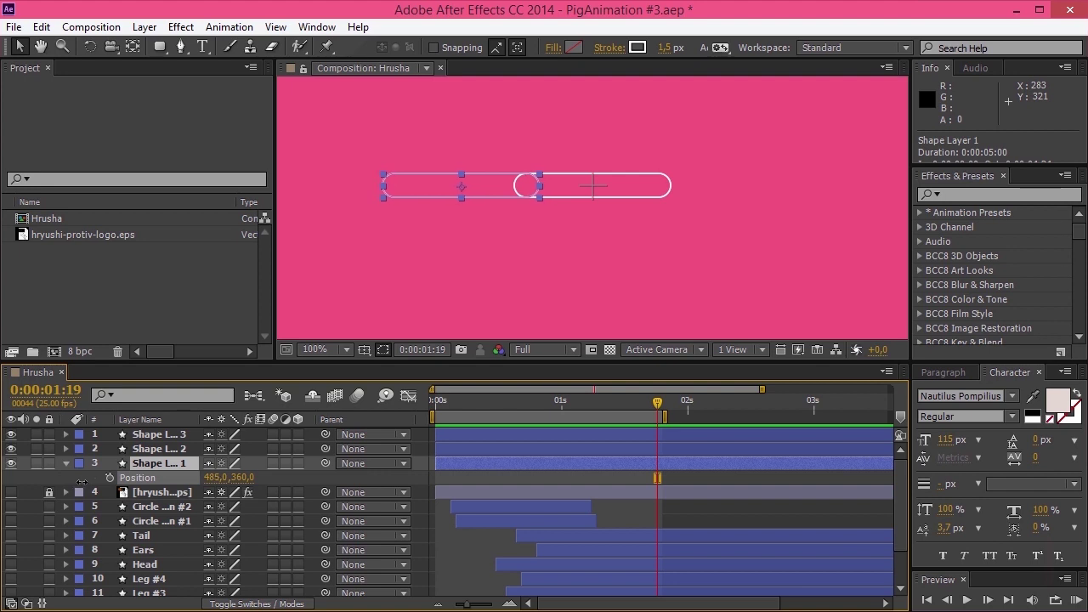
key(Return)
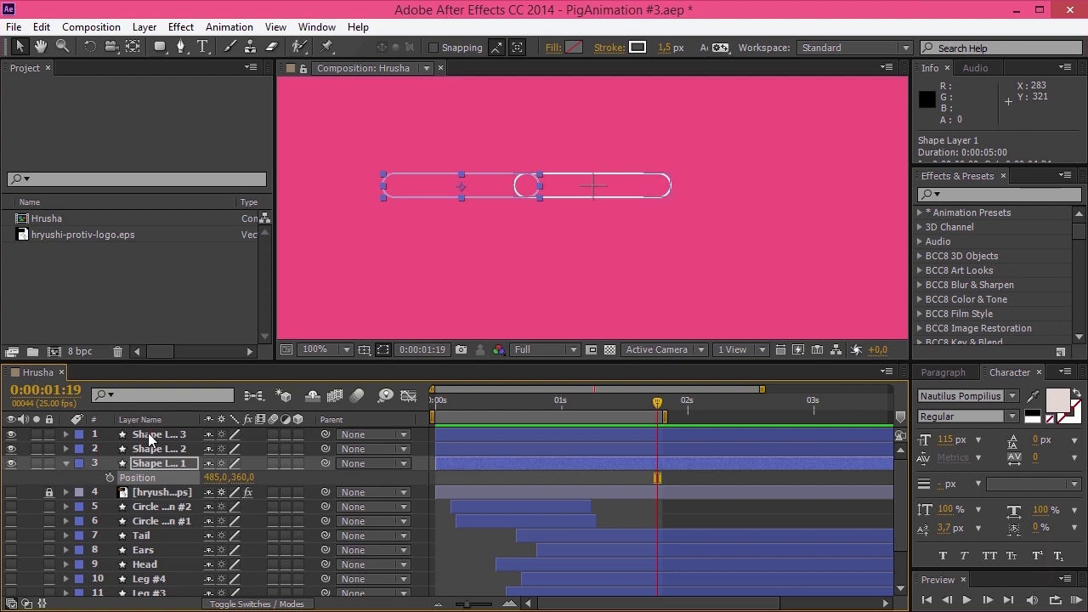
click(150, 435)
key(p)
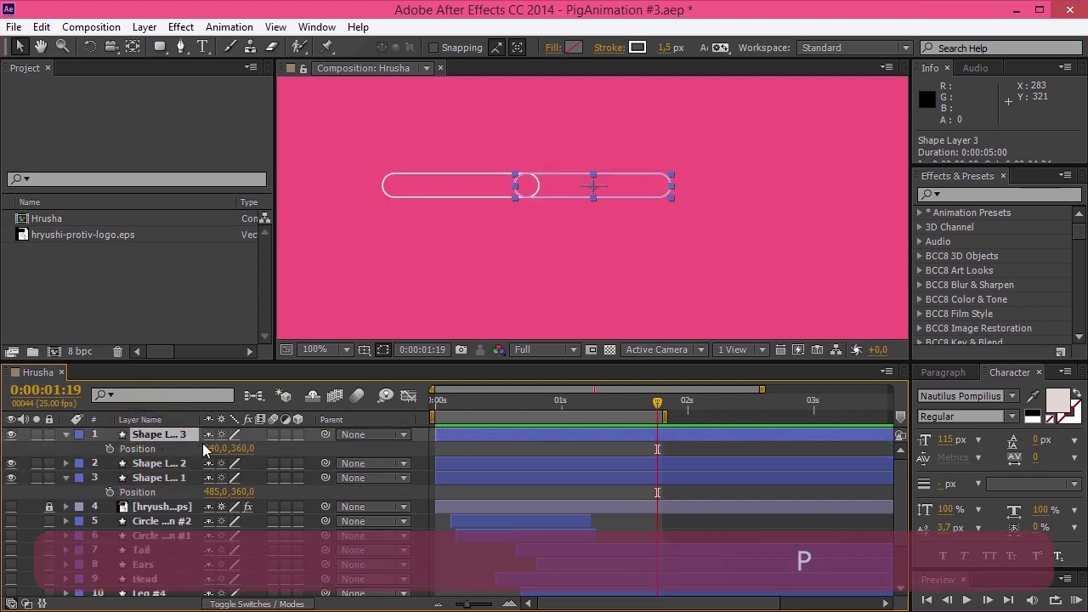
drag(213, 447, 344, 447)
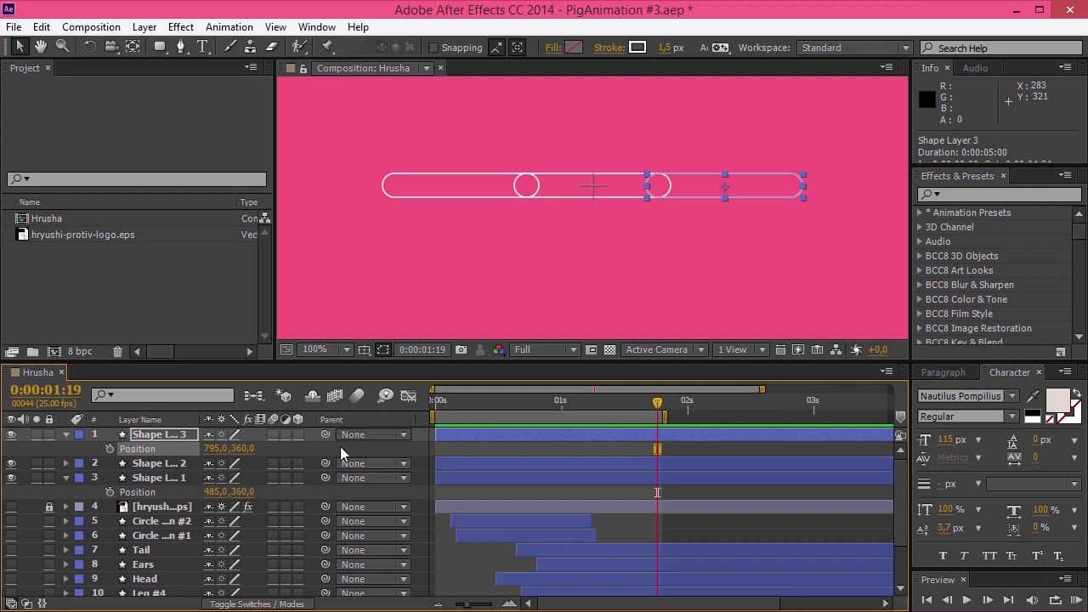
Try rotating all three shape layers together to 123° about their central anchor points, and undo the rotation.
shift+click(160, 478)
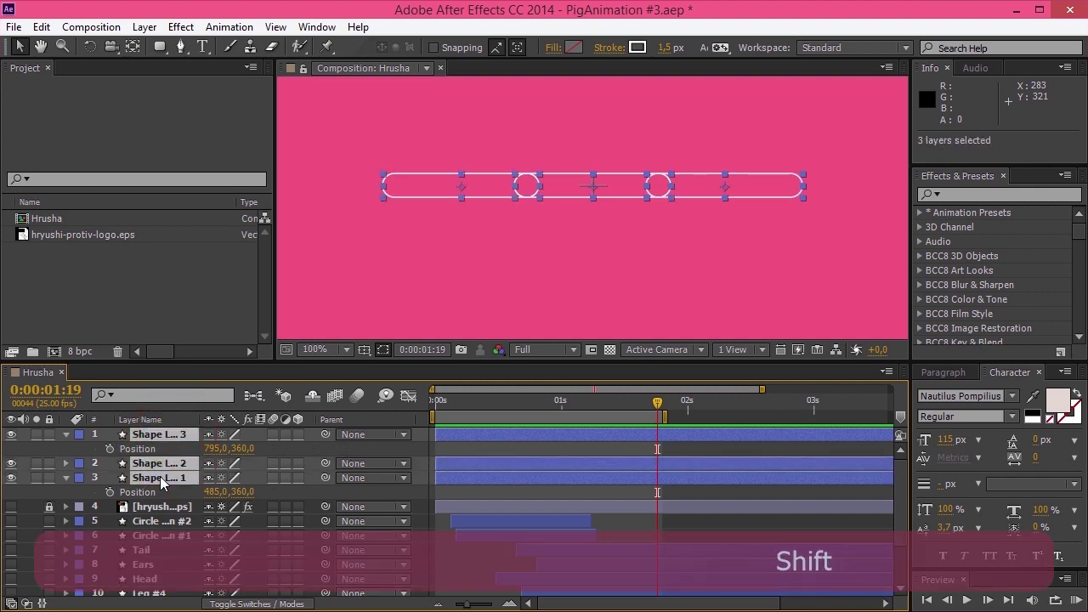
key(r)
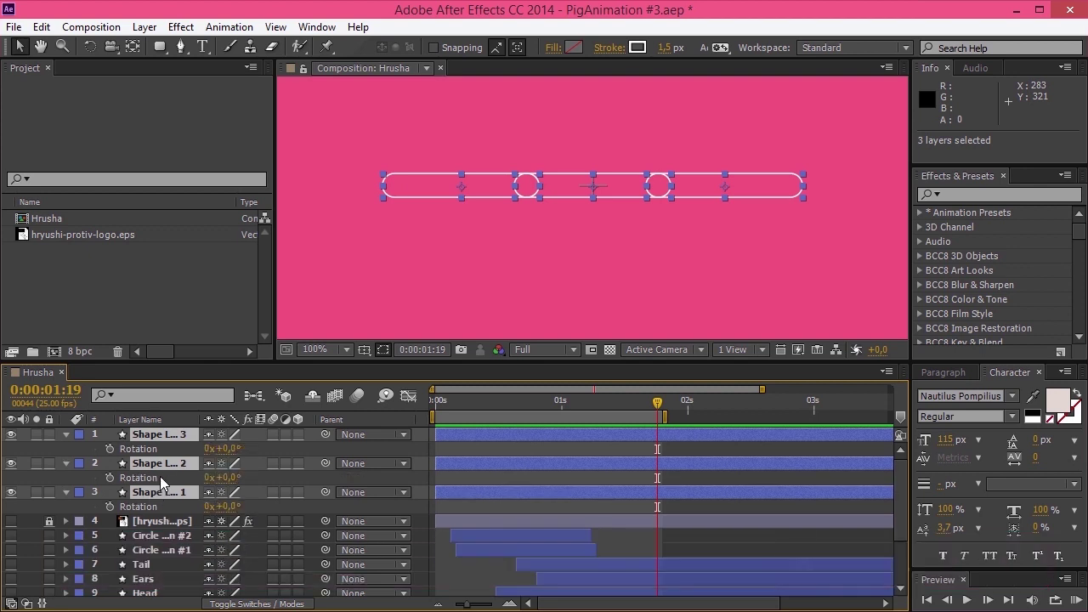
drag(223, 448, 332, 443)
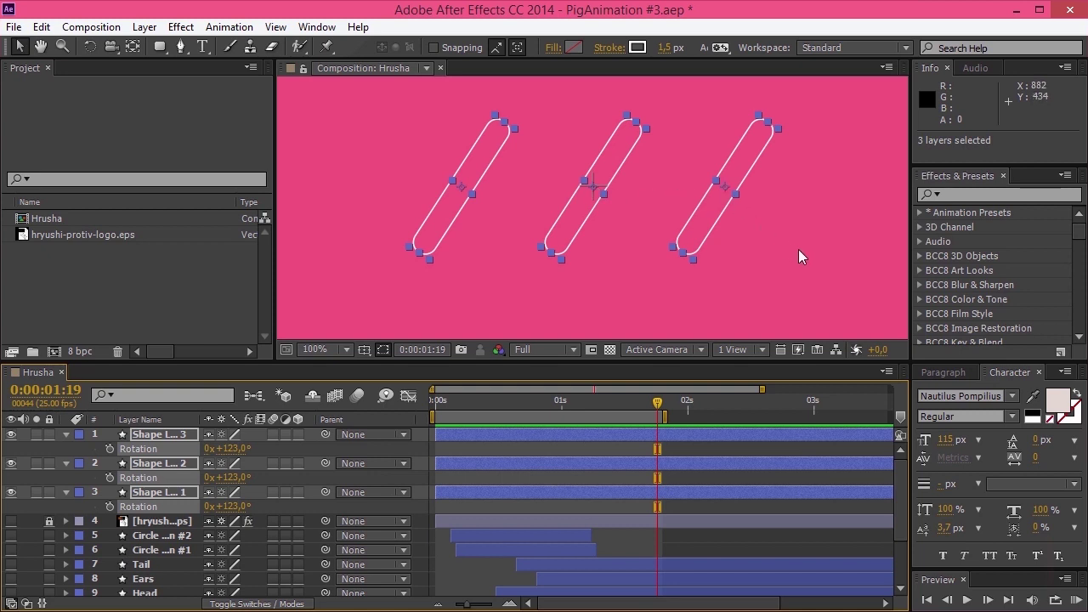
key(ctrl+z)
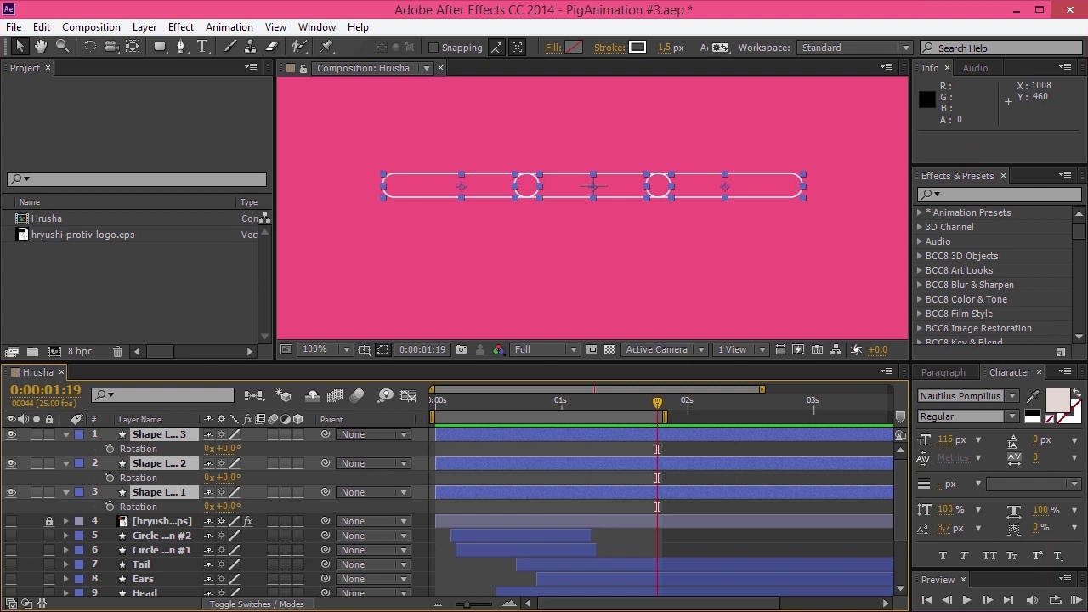
click(66, 434)
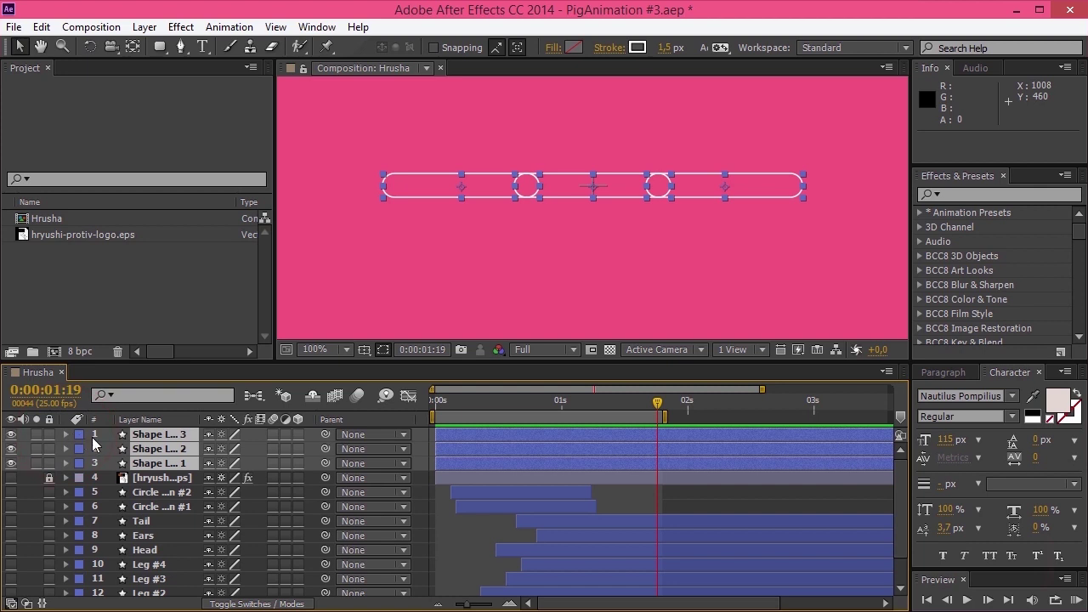
click(424, 453)
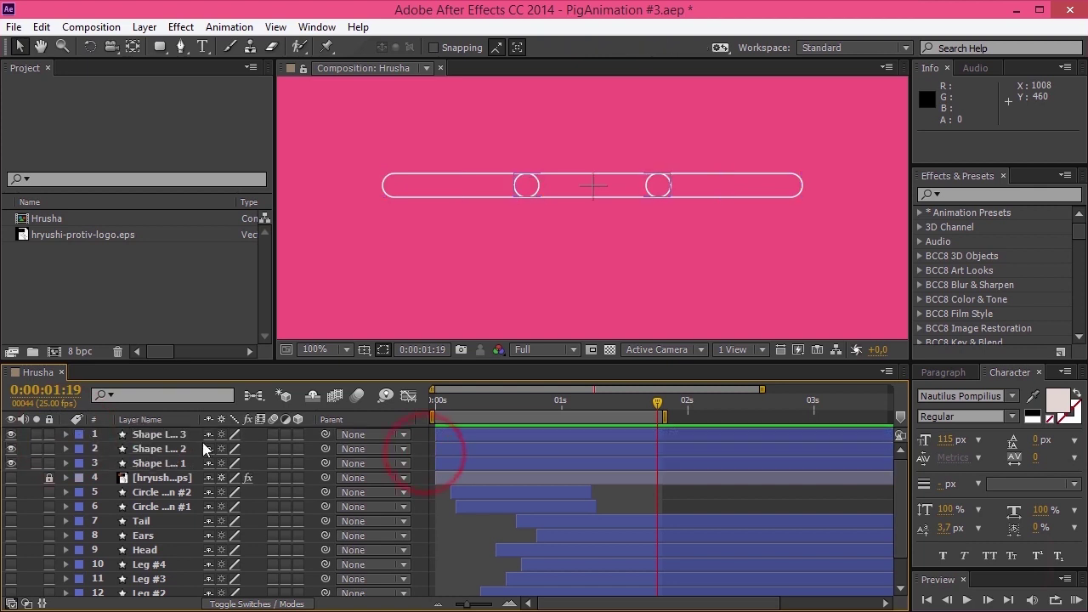
Try setting Shape Layer 2's anchor point to -77, 0 and its rotation to -35°, and undo both changes.
click(170, 450)
key(a)
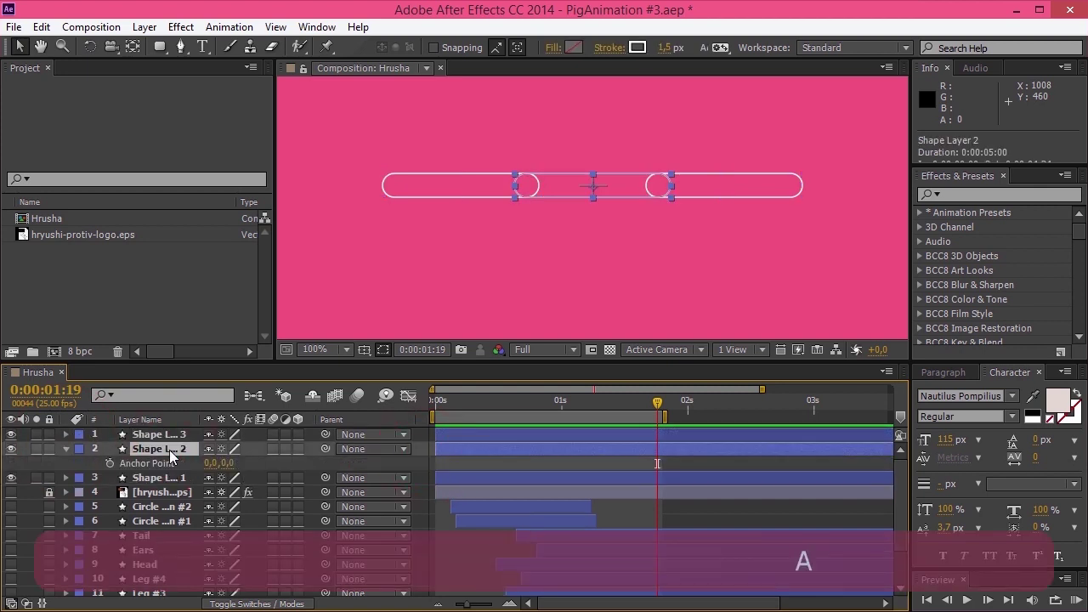
drag(208, 463, 140, 463)
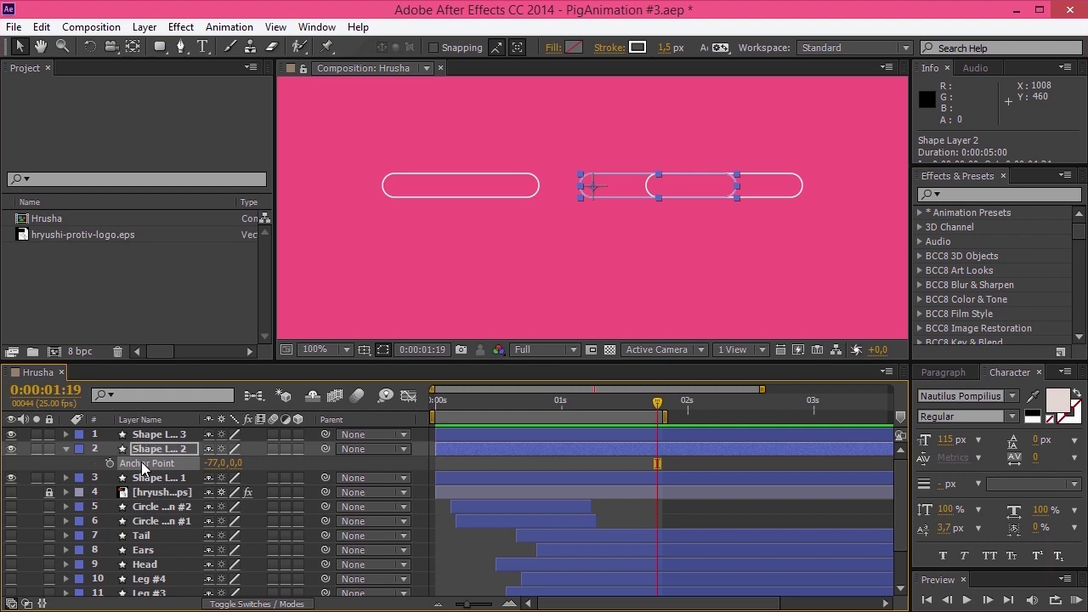
key(r)
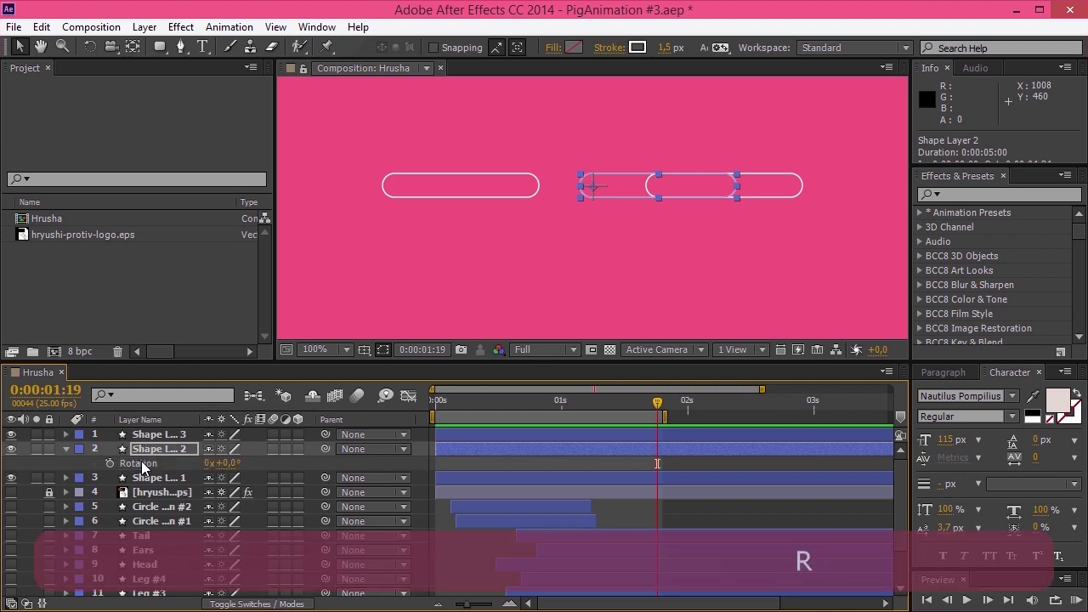
drag(226, 463, 201, 469)
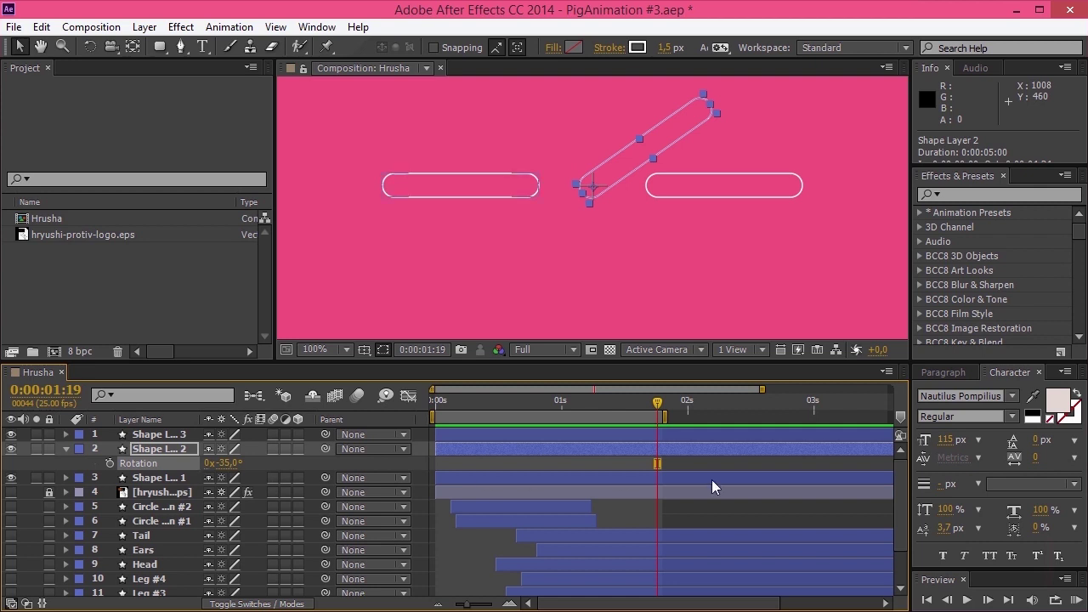
key(ctrl+z)
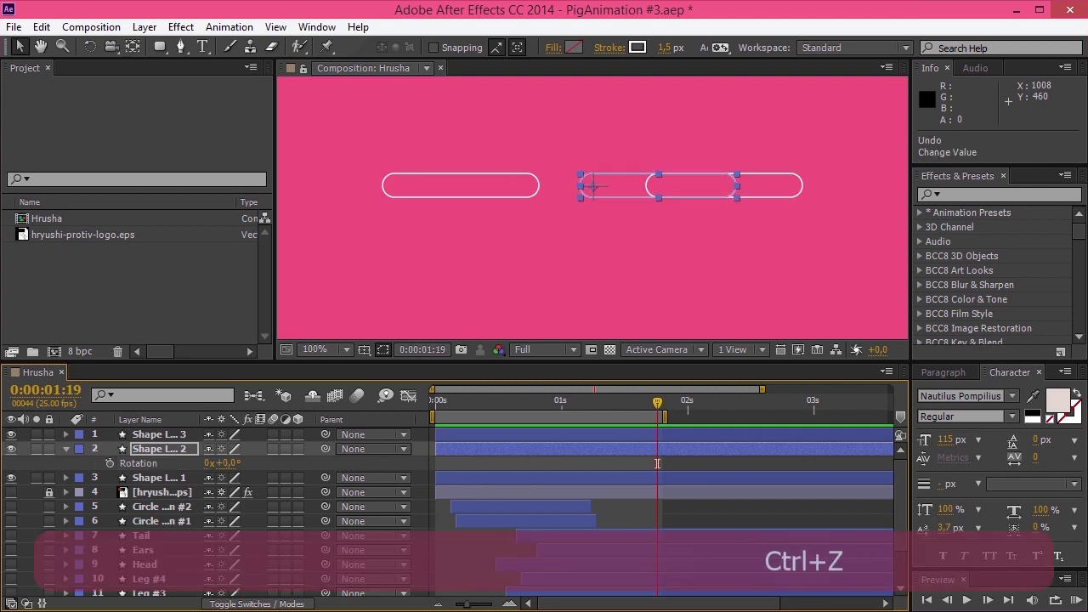
key(ctrl+z)
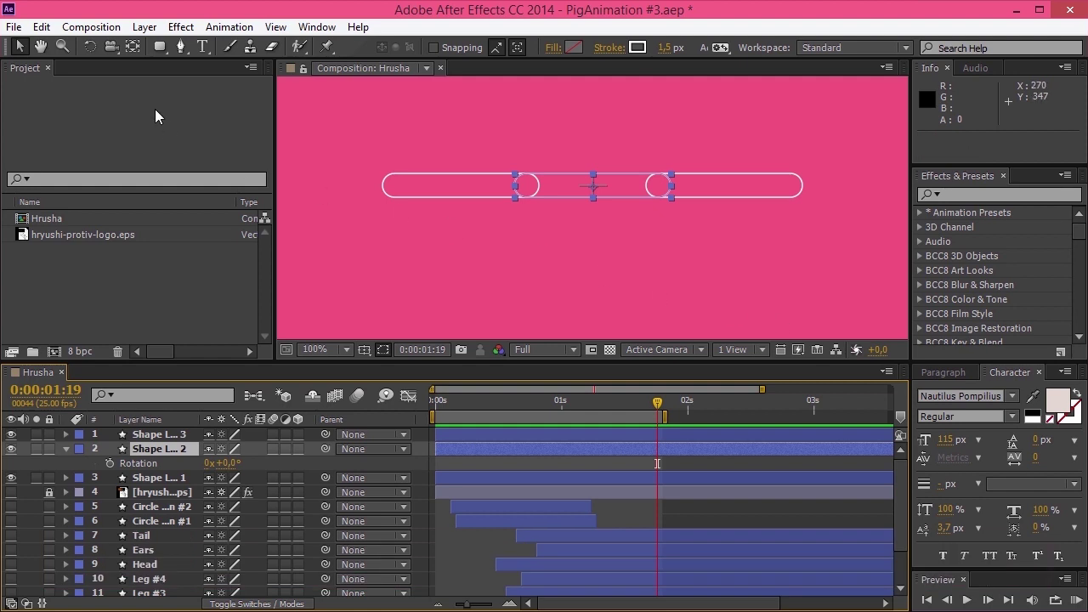
Move Shape Layer 2's anchor point horizontally by -78 px with the Pan Behind tool, onto its overlap with Shape Layer 1.
click(132, 46)
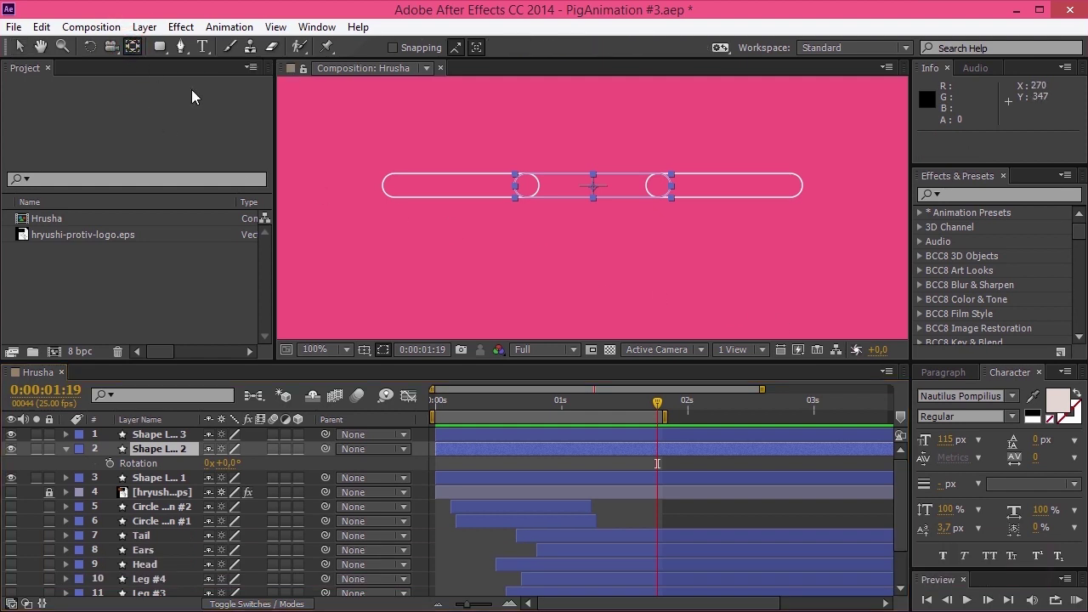
drag(594, 192, 527, 200)
key(shift)
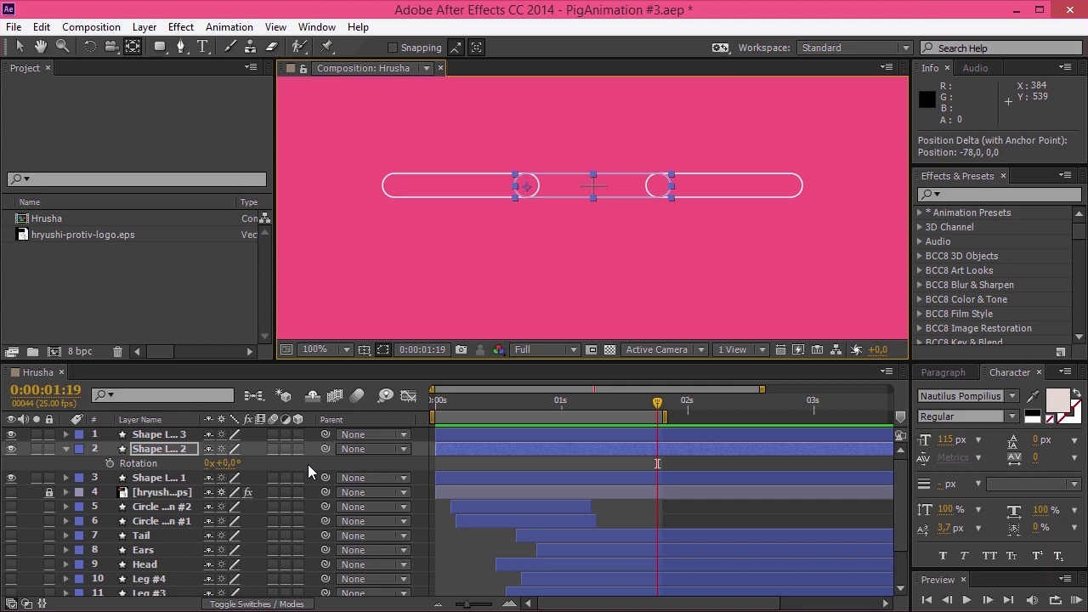
Try rotating Shape Layer 2 to -42.2° about its new anchor point with the Rotation tool, and undo the rotation.
click(90, 47)
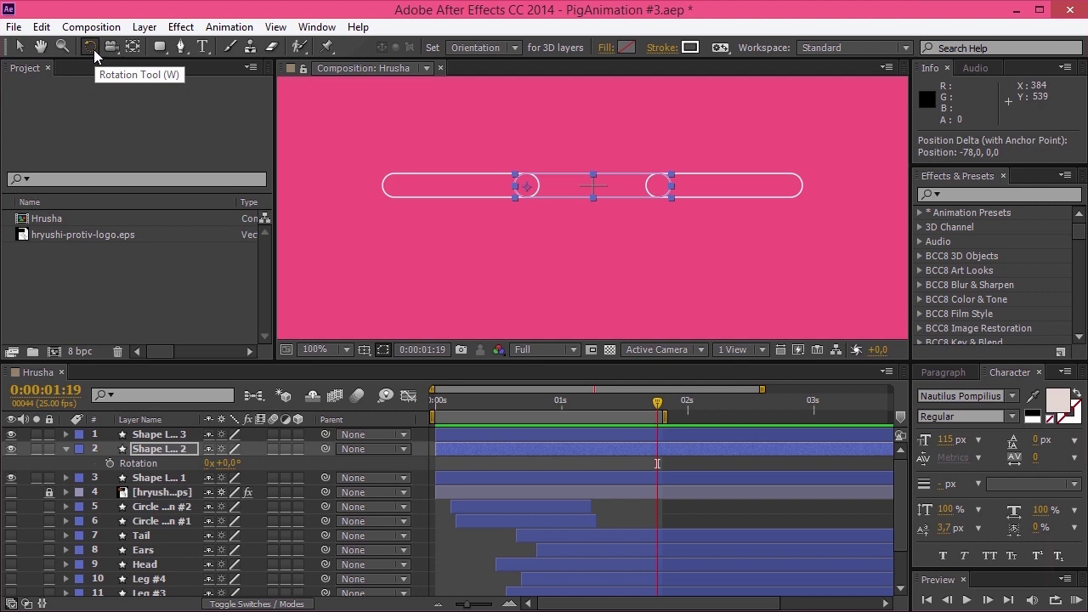
drag(554, 199, 570, 161)
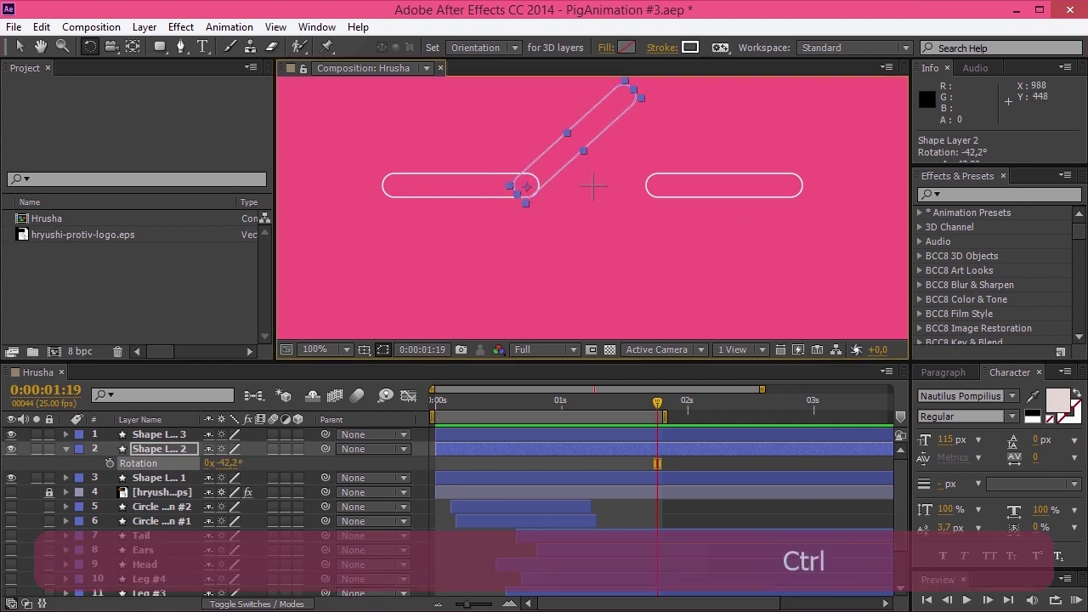
key(ctrl+z)
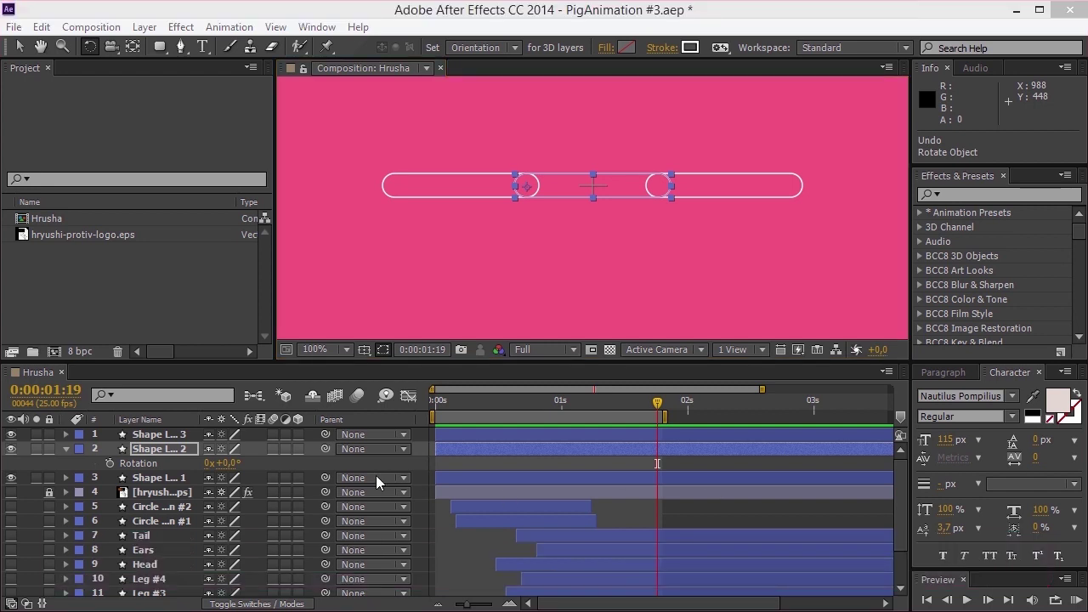
Move the anchor points horizontally with the Pan Behind tool, Shape Layer 3's by -78 px and Shape Layer 1's by -77 px.
click(157, 434)
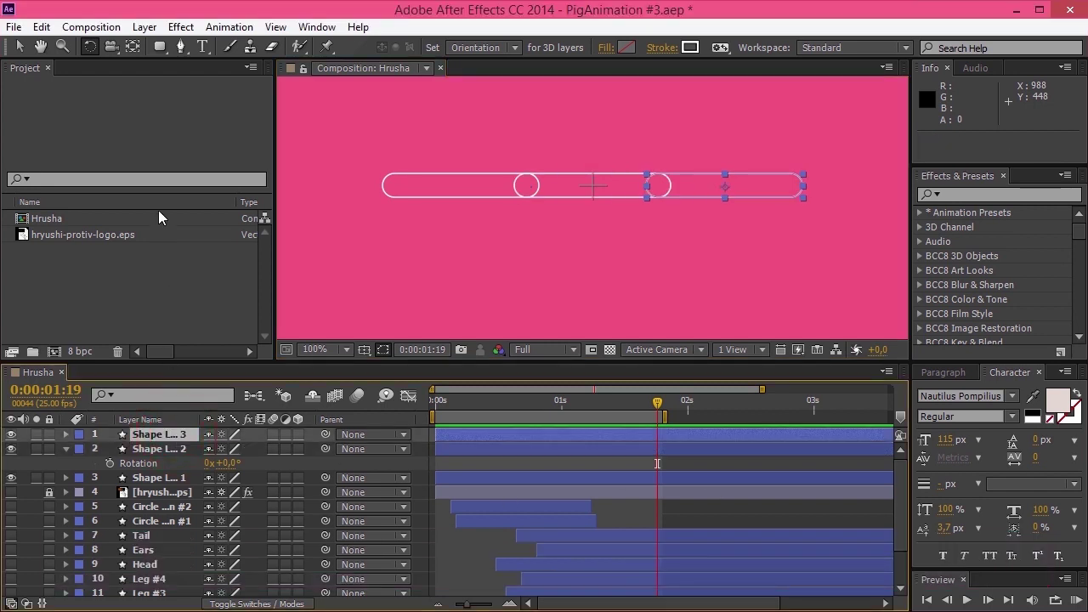
click(132, 45)
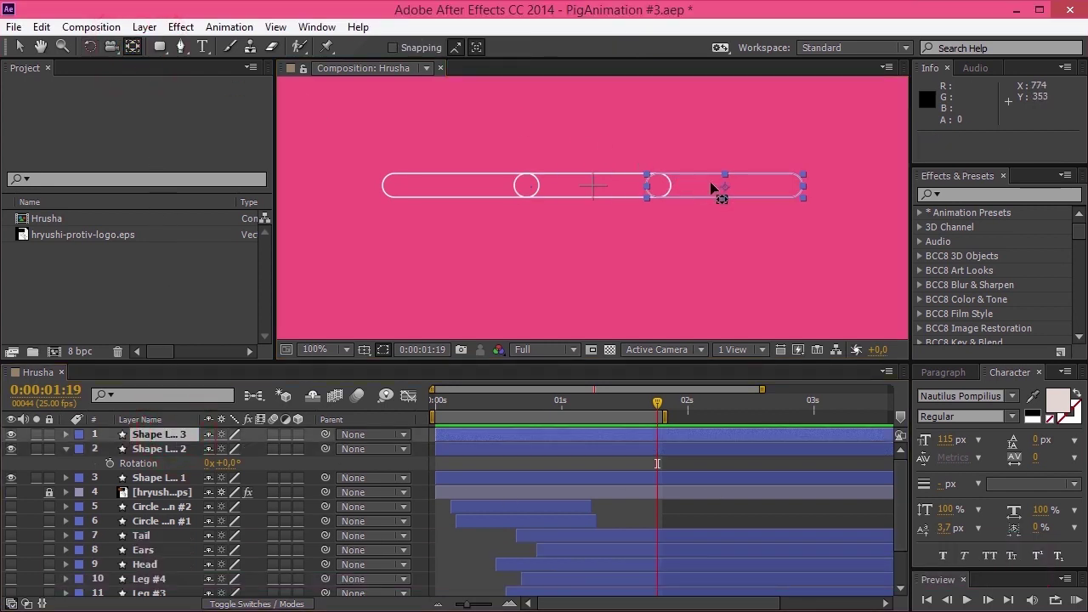
drag(723, 192, 659, 195)
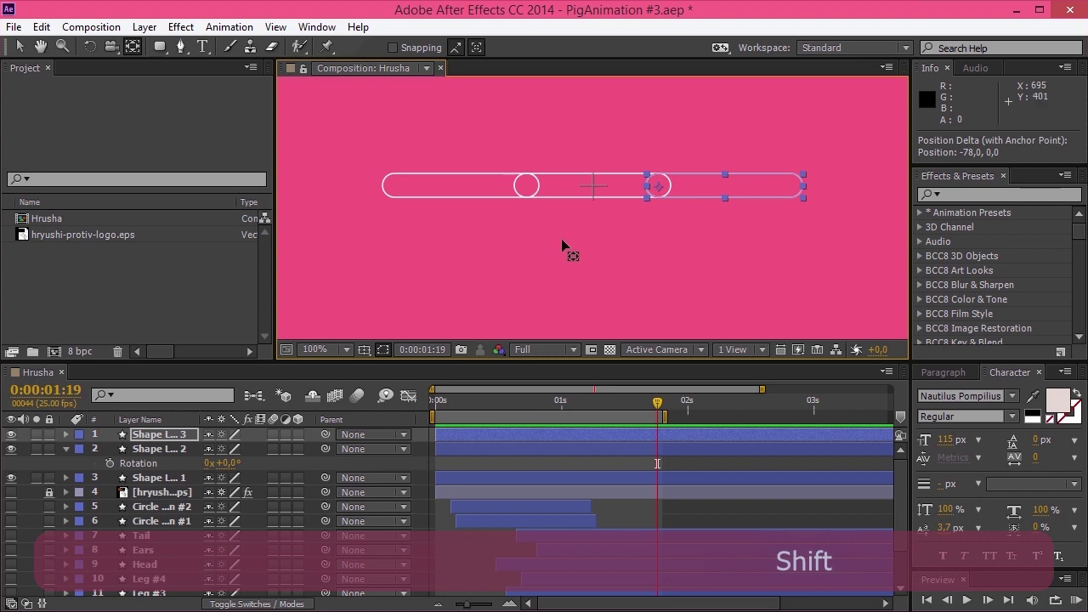
click(182, 476)
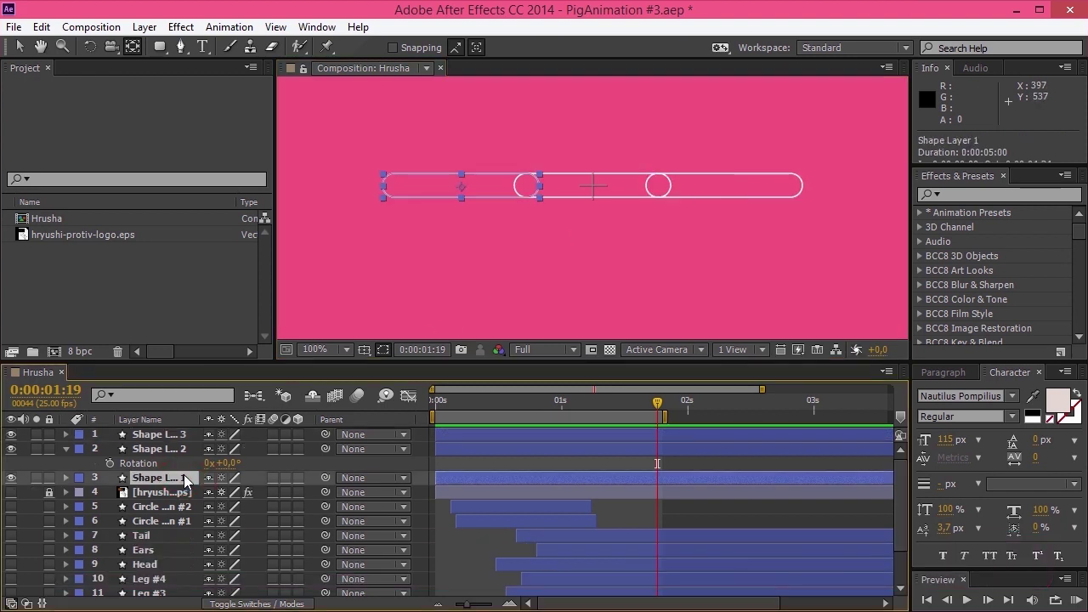
drag(461, 189, 392, 199)
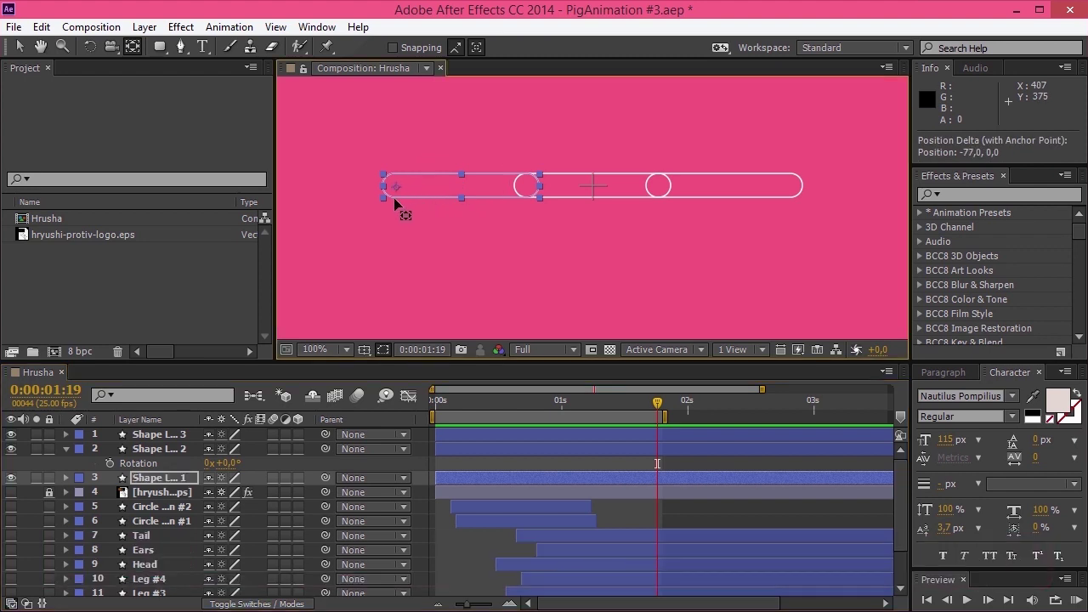
key(v)
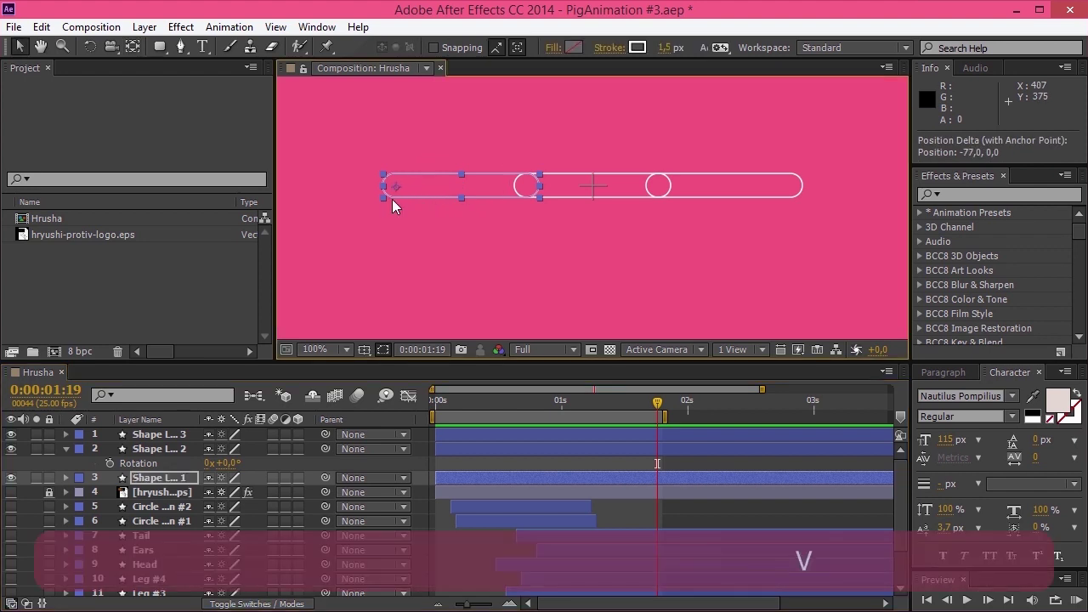
Try rotating all three unparented shape layers together to 50° about their shifted anchor points, and undo the rotation.
click(165, 435)
shift+click(160, 478)
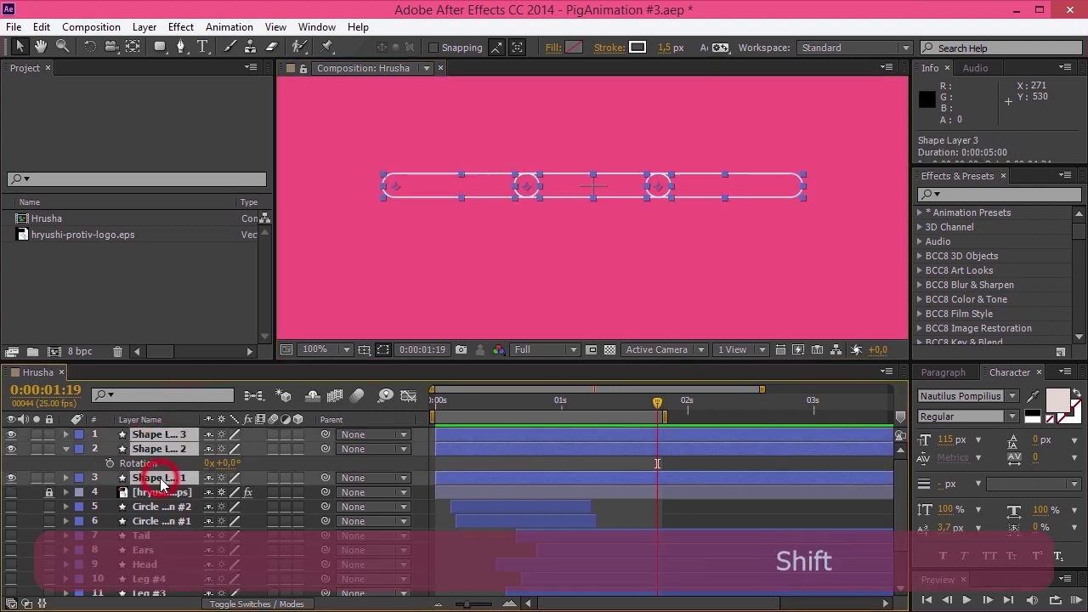
key(r)
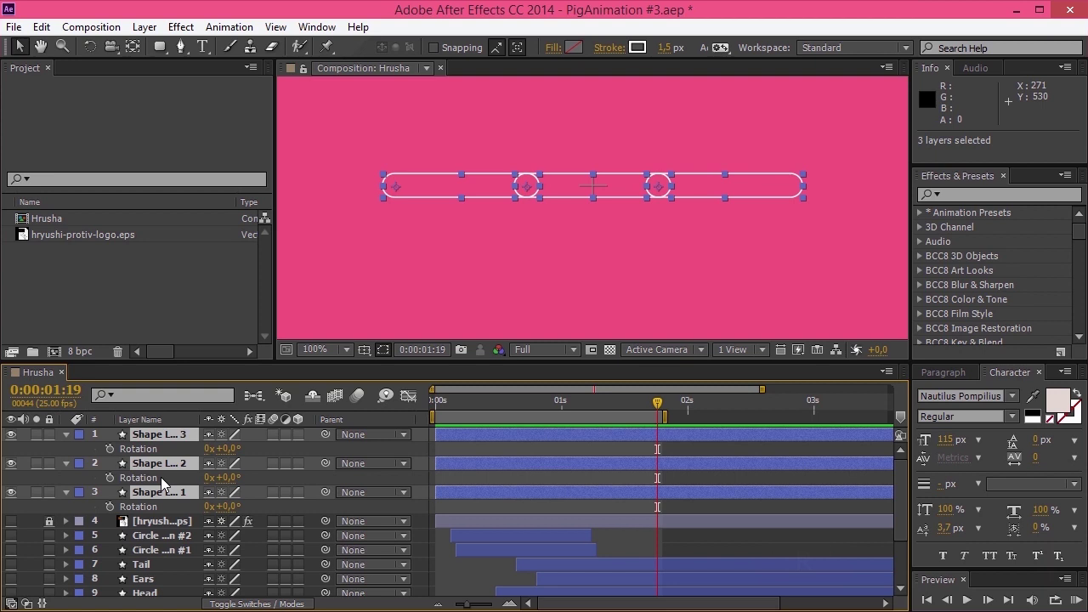
drag(226, 478, 280, 487)
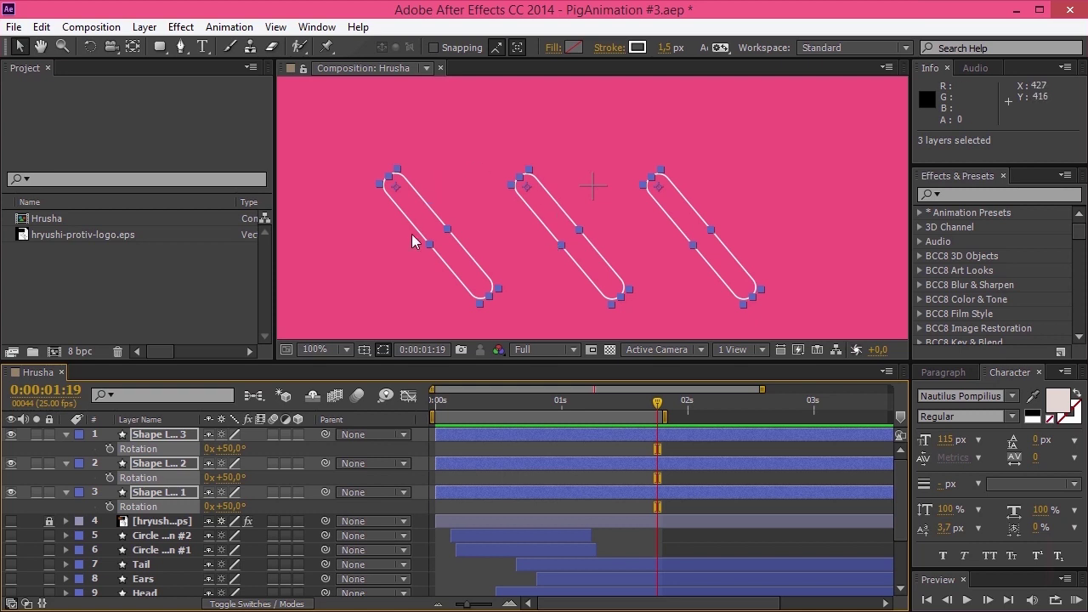
key(ctrl+z)
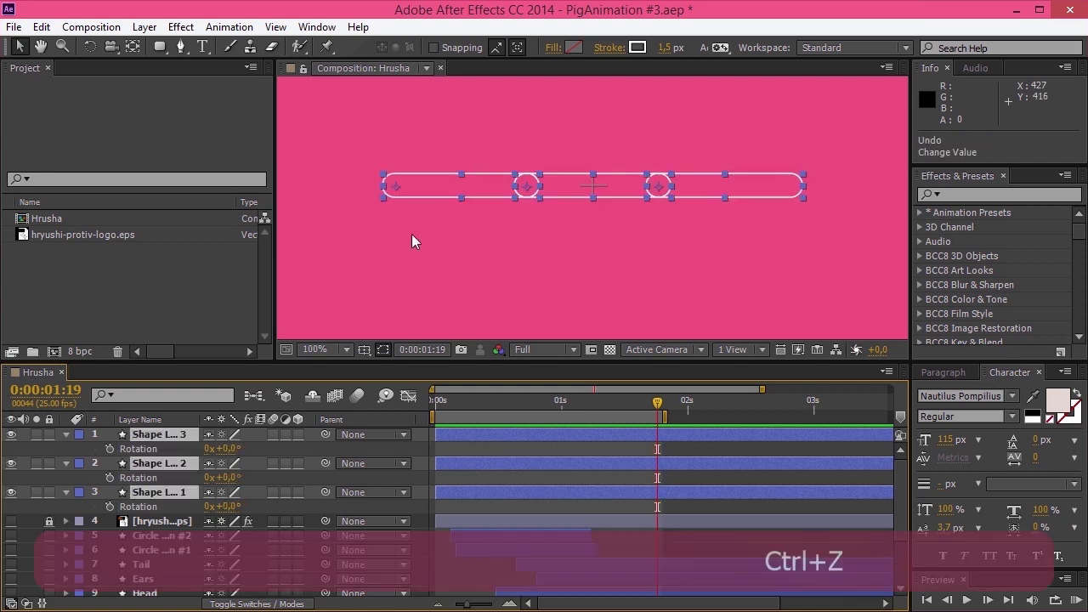
Parent Shape Layer 3 to Shape Layer 2 and Shape Layer 2 to Shape Layer 1.
click(417, 449)
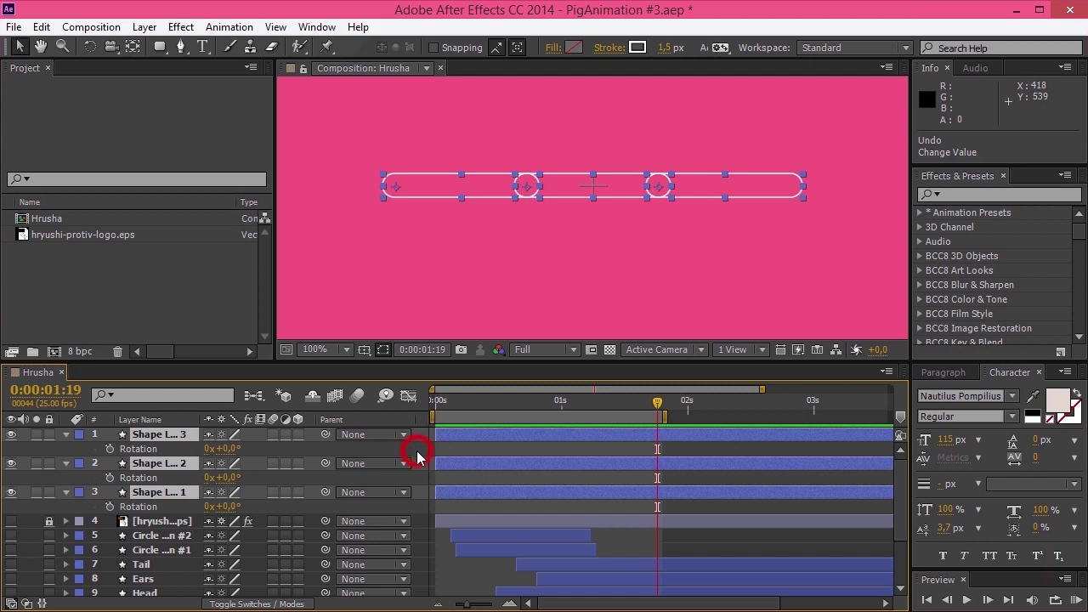
click(169, 436)
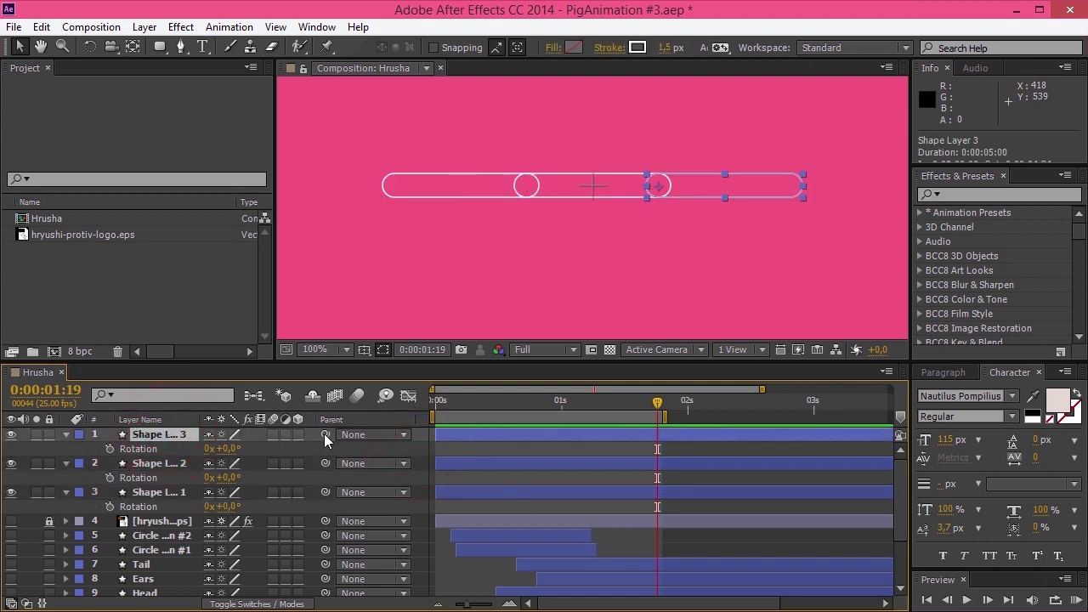
click(403, 434)
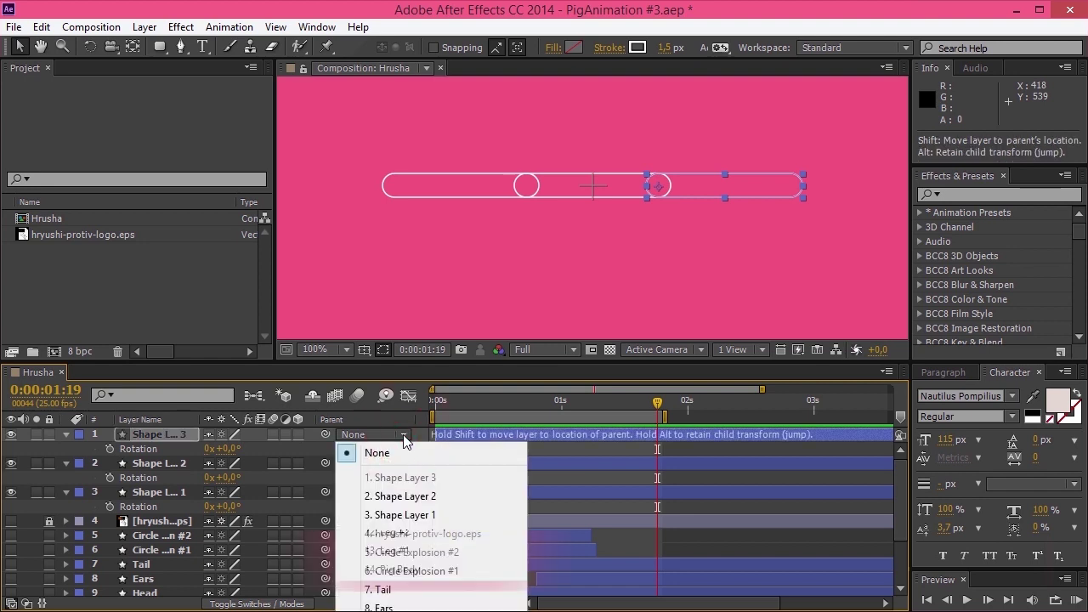
click(377, 498)
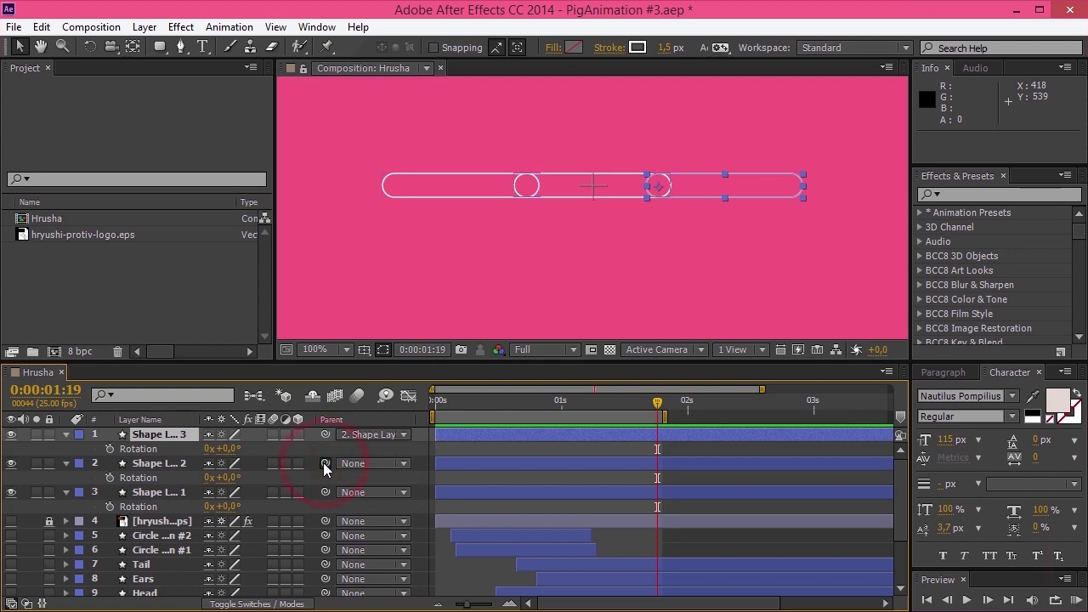
drag(245, 475, 151, 495)
Set the rotation of all three parented shape layers to -6° so the bars bend as a chain.
key(shift)
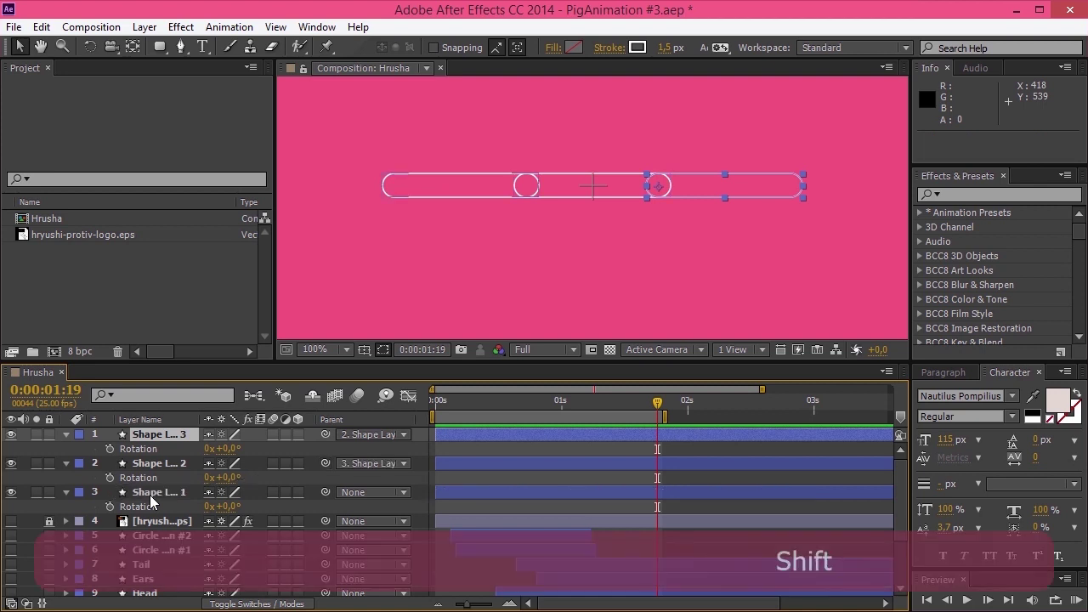
shift+click(151, 497)
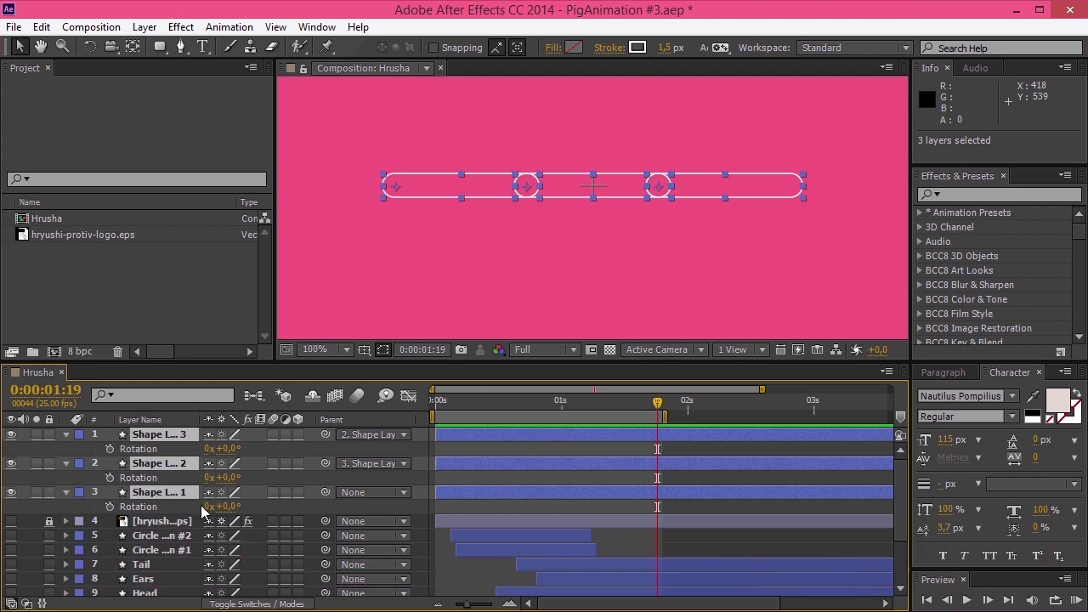
mouse_move(224, 510)
mouse_down()
mouse_move(242, 508)
mouse_move(185, 504)
mouse_move(246, 508)
mouse_move(210, 506)
mouse_up()
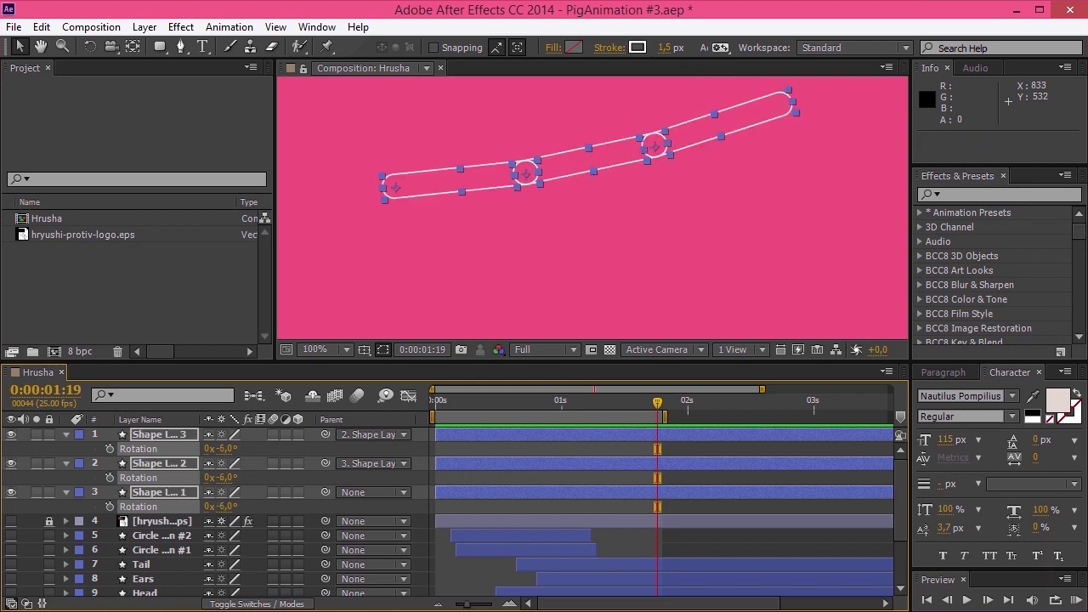
Delete the three bar shape layers and turn on the visibility of all pig layers from Tail to Pig Body.
key(Delete)
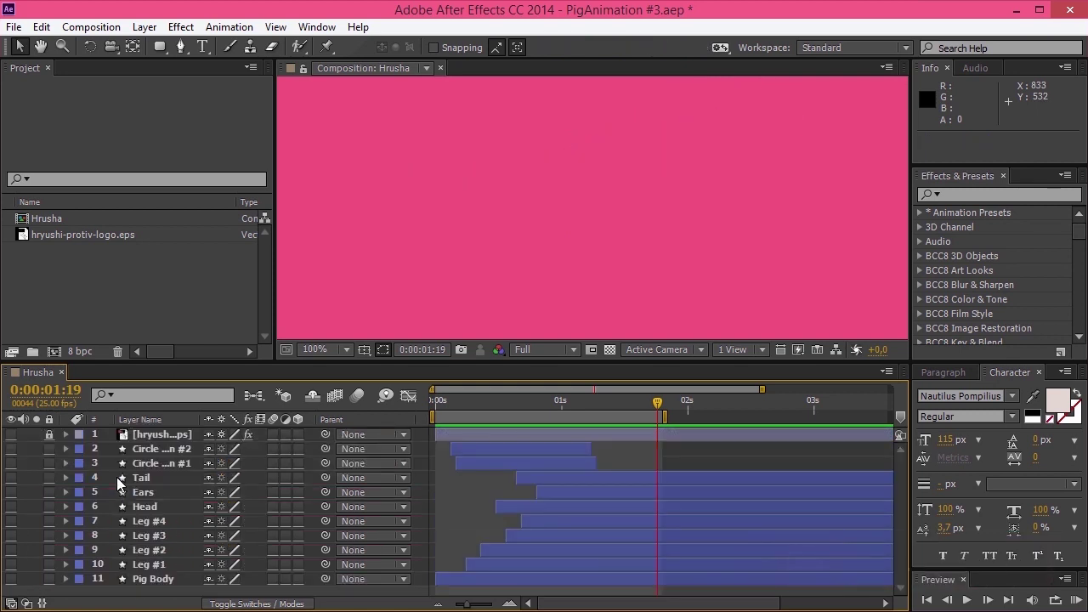
drag(10, 480, 11, 582)
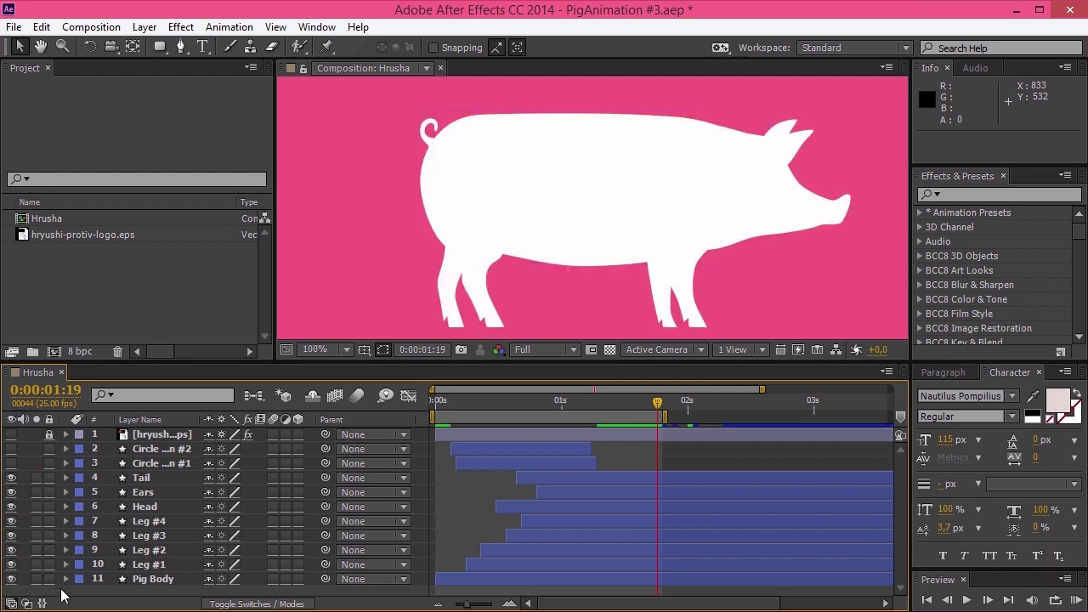
Try rotating the unlinked Pig Body layer to -8°, and undo the rotation.
click(145, 583)
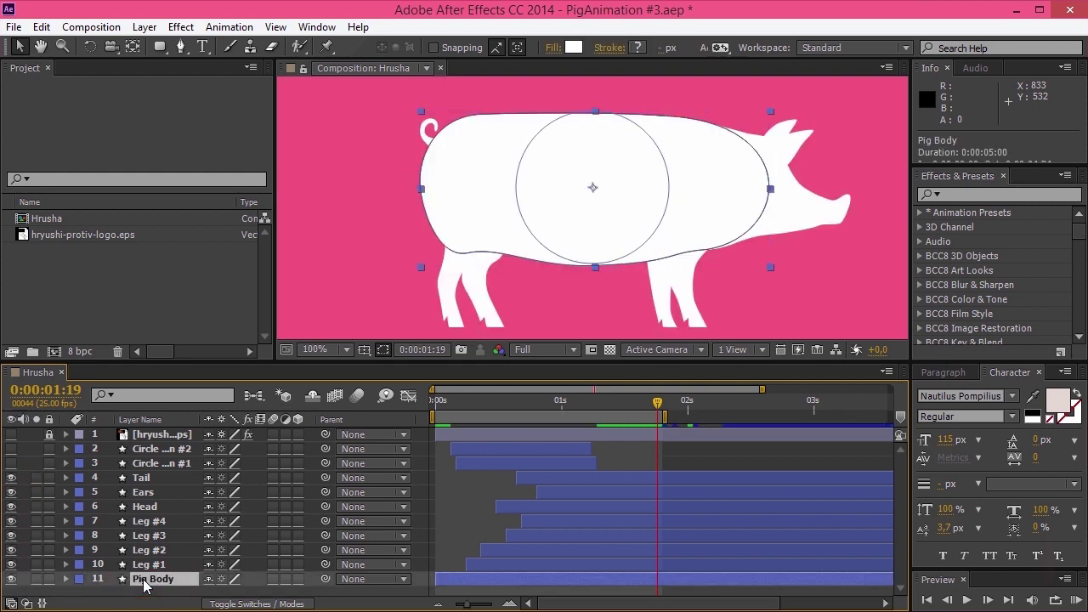
key(r)
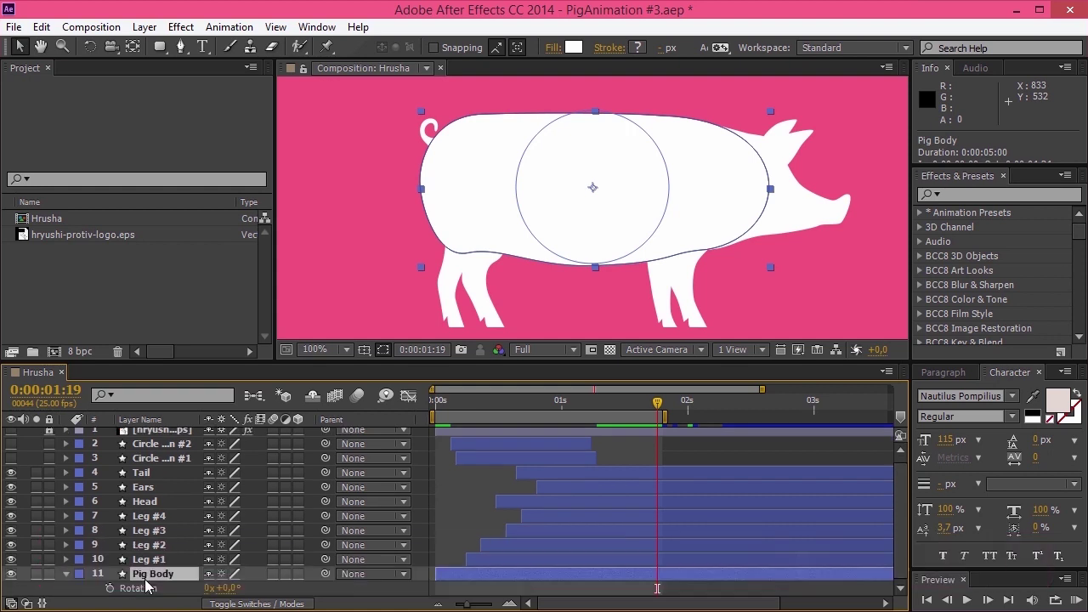
mouse_move(225, 588)
mouse_down()
mouse_move(260, 588)
mouse_move(212, 588)
mouse_move(255, 588)
mouse_move(224, 588)
mouse_up()
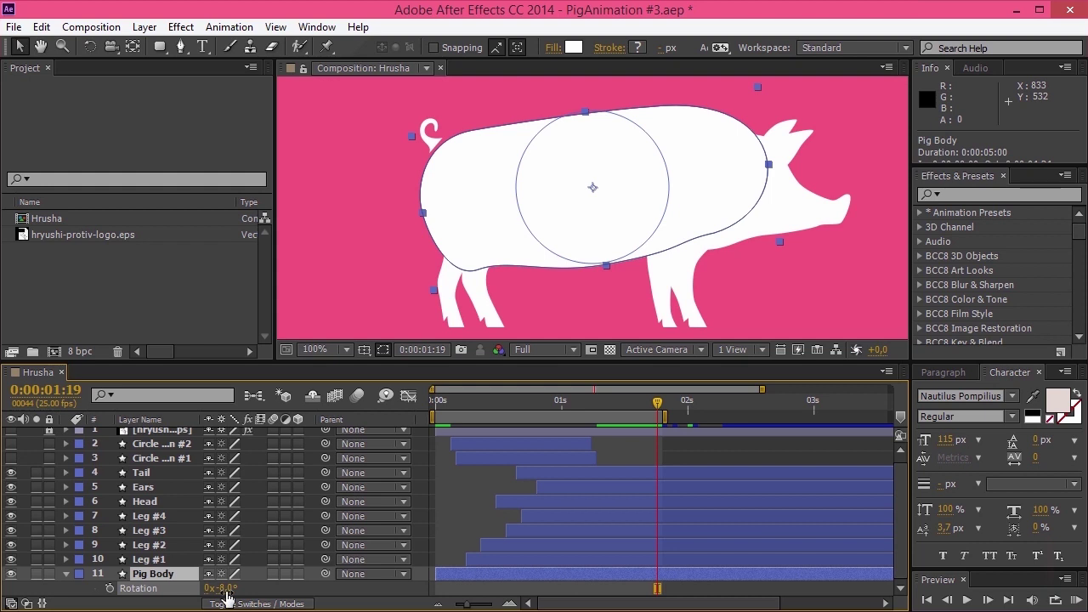
key(ctrl)
key(ctrl+z)
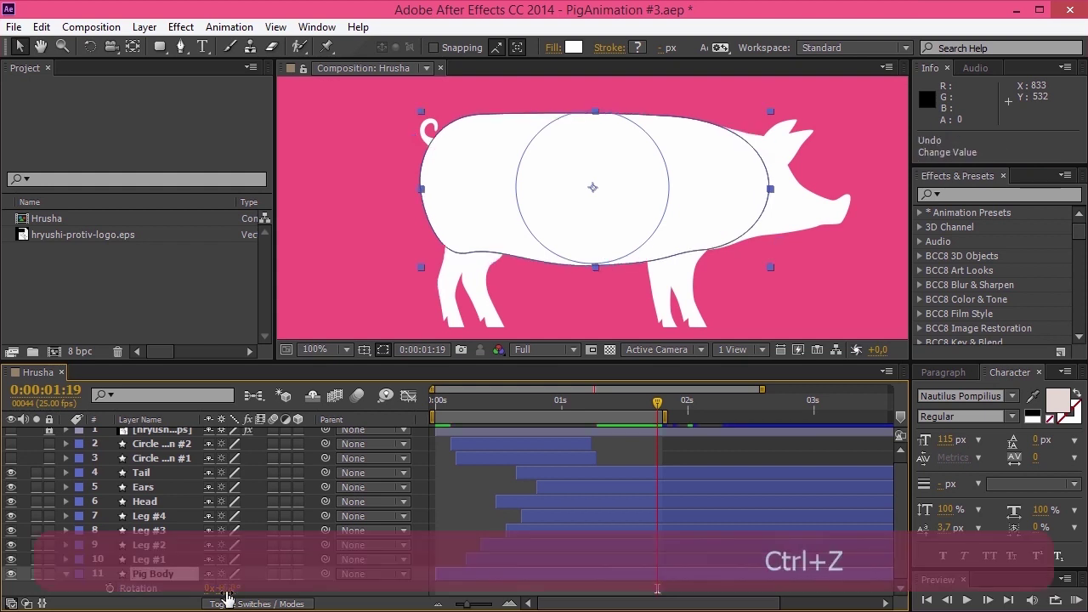
Parent the Ears layer to Head and the Head layer to Pig Body.
click(158, 487)
drag(326, 486, 155, 502)
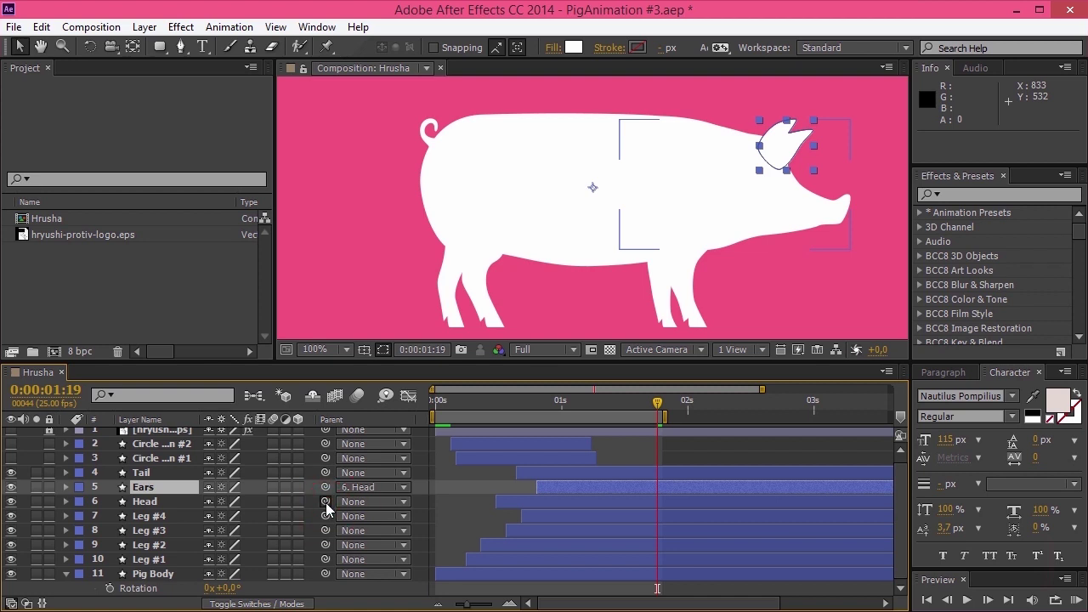
drag(326, 502, 176, 578)
Parent the four leg layers, Leg #1 to Leg #4, and the Tail layer to Pig Body.
click(184, 517)
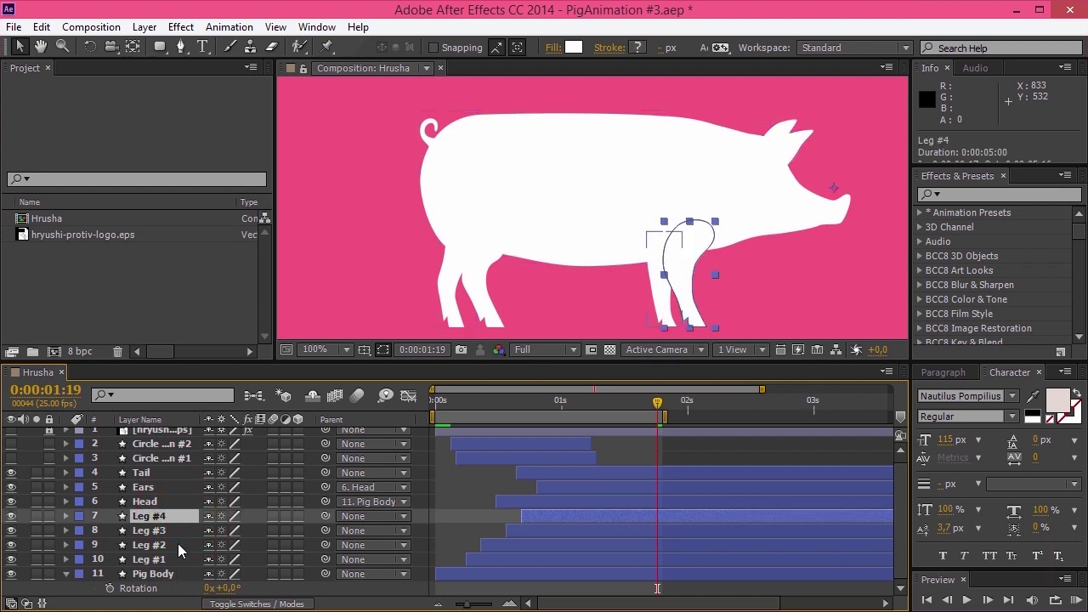
shift+click(177, 559)
drag(326, 560, 170, 576)
click(195, 472)
drag(324, 473, 173, 578)
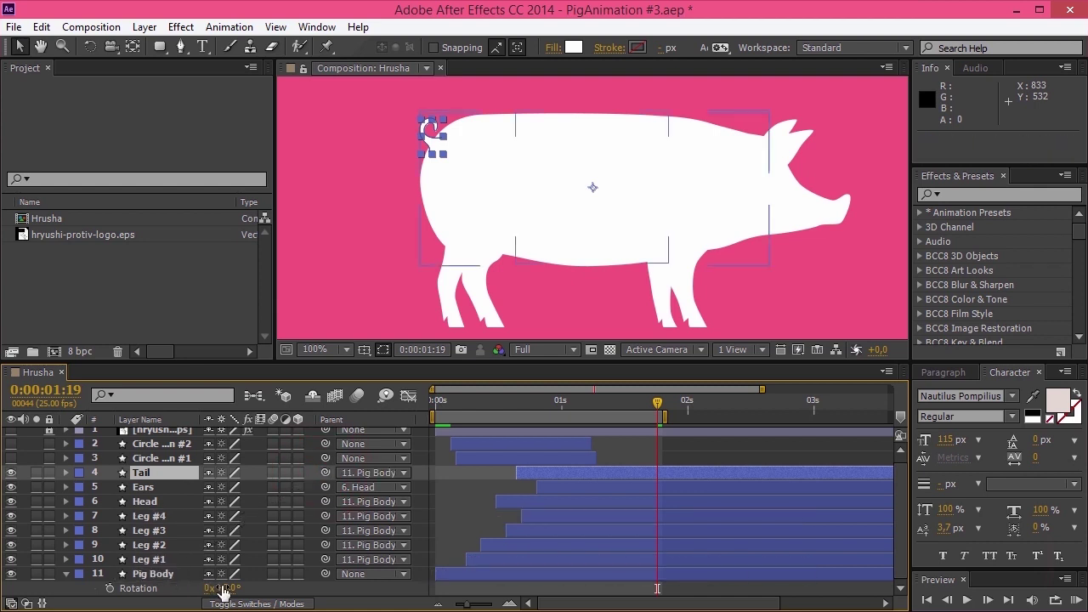
Try rotating Pig Body to -9° with all its child layers attached, and undo the rotation.
mouse_move(234, 594)
mouse_down()
mouse_move(251, 594)
mouse_move(228, 590)
mouse_up()
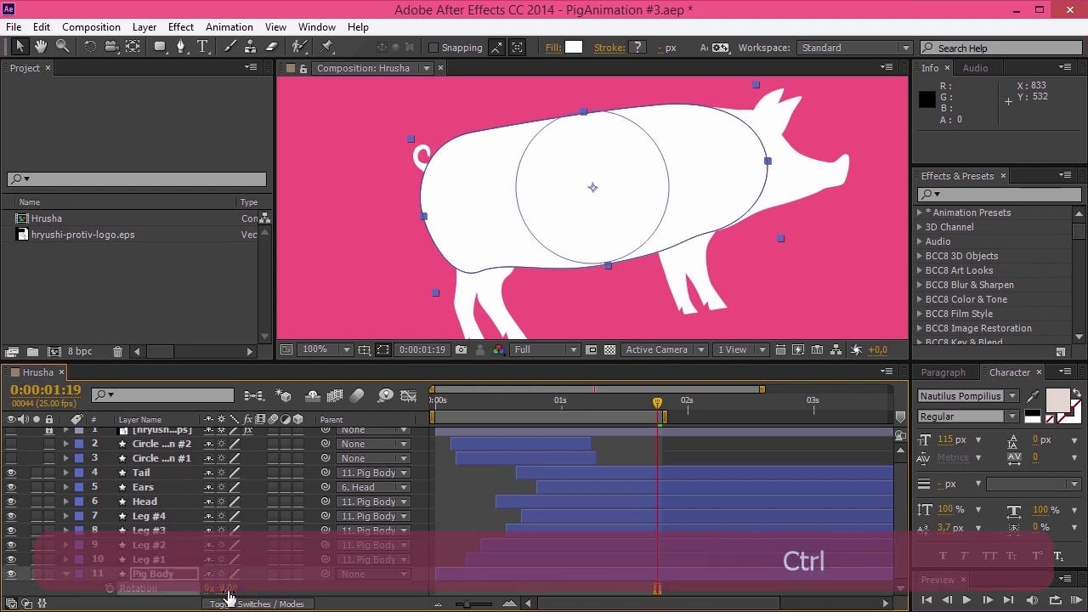
key(ctrl+z)
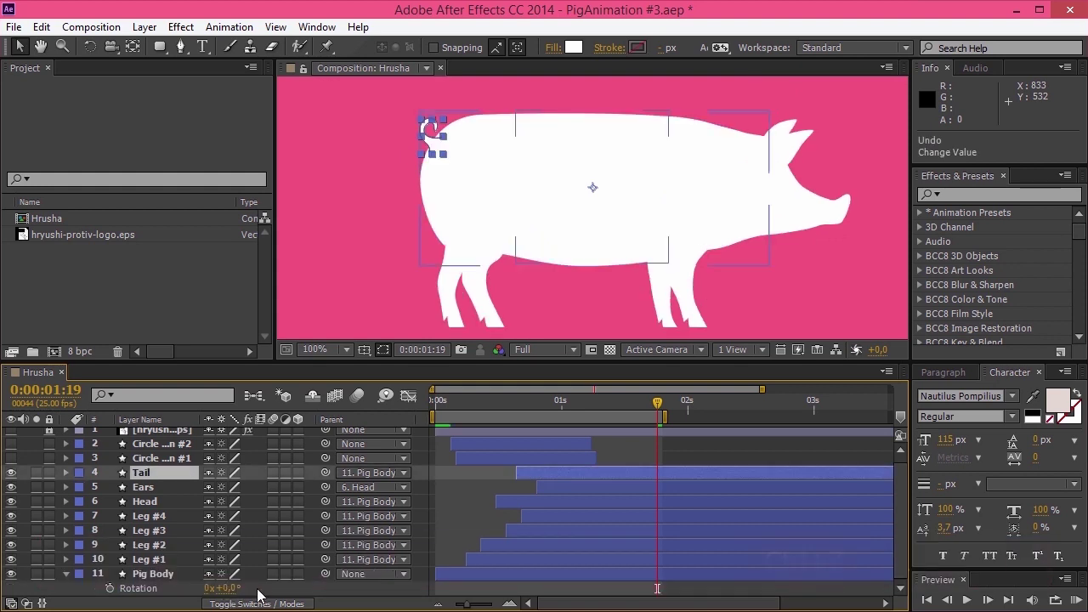
Try rotating the Ears to -14° and the Tail to 14° about their central anchor points, and undo both rotations.
click(151, 491)
key(r)
mouse_move(234, 509)
mouse_down()
mouse_move(255, 504)
mouse_move(222, 501)
mouse_up()
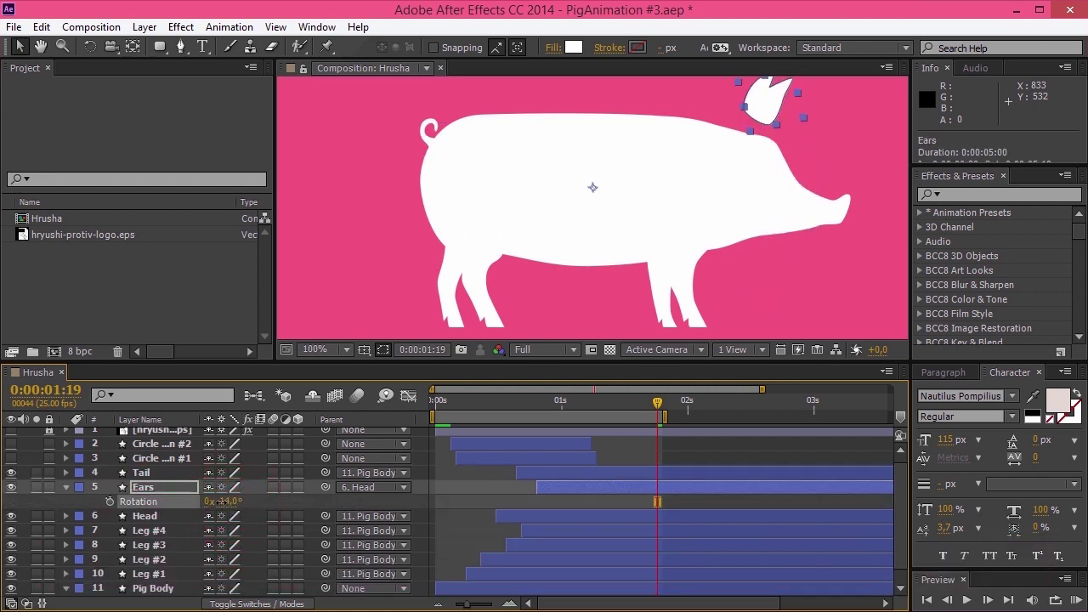
click(164, 473)
key(r)
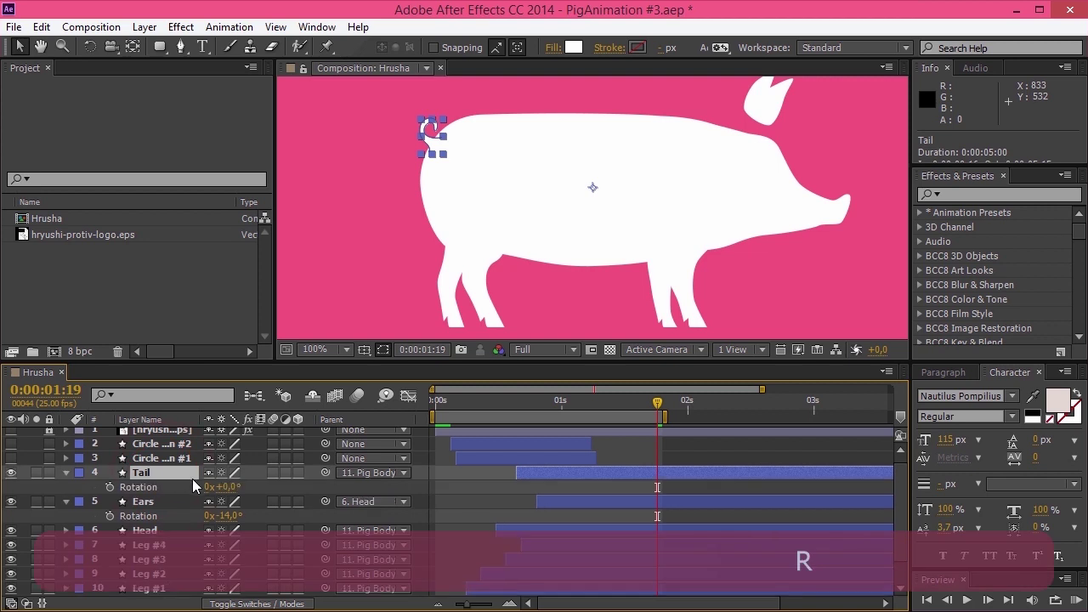
mouse_move(225, 487)
mouse_down()
mouse_move(272, 487)
mouse_move(246, 490)
mouse_up()
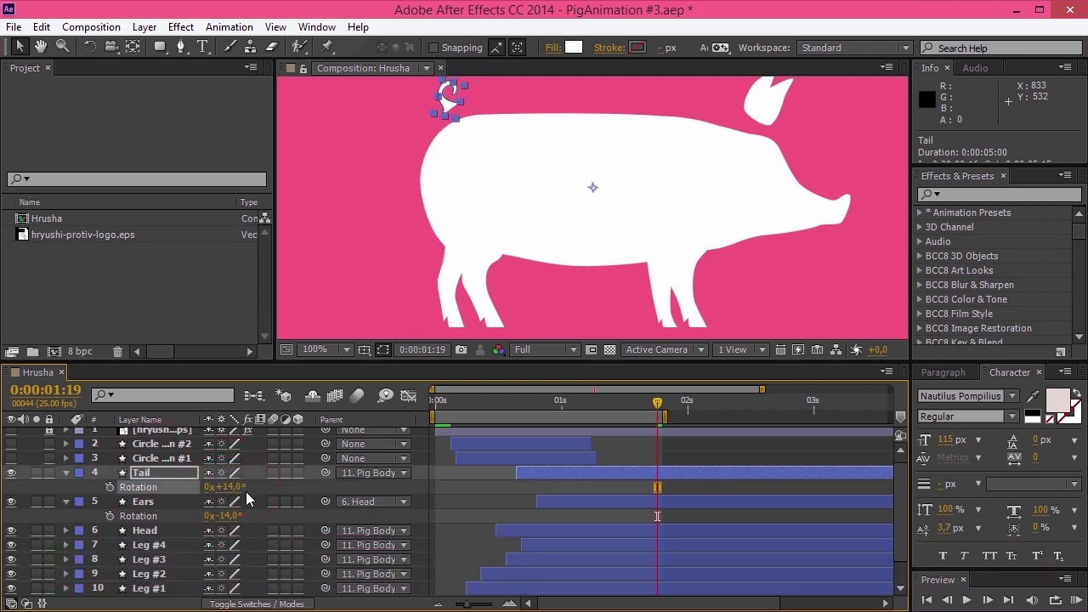
key(ctrl+z)
key(ctrl+z)
key(ctrl+z)
key(ctrl+z)
key(ctrl+z)
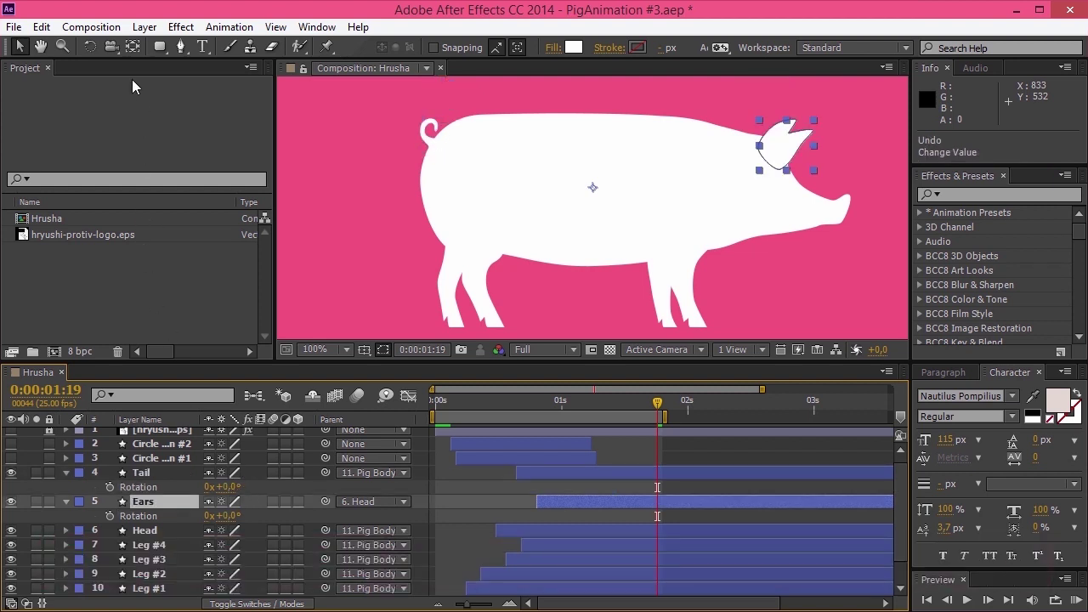
Move the anchor point of Pig Body with the Pan Behind tool to the rear of the torso, above the hind legs.
click(133, 51)
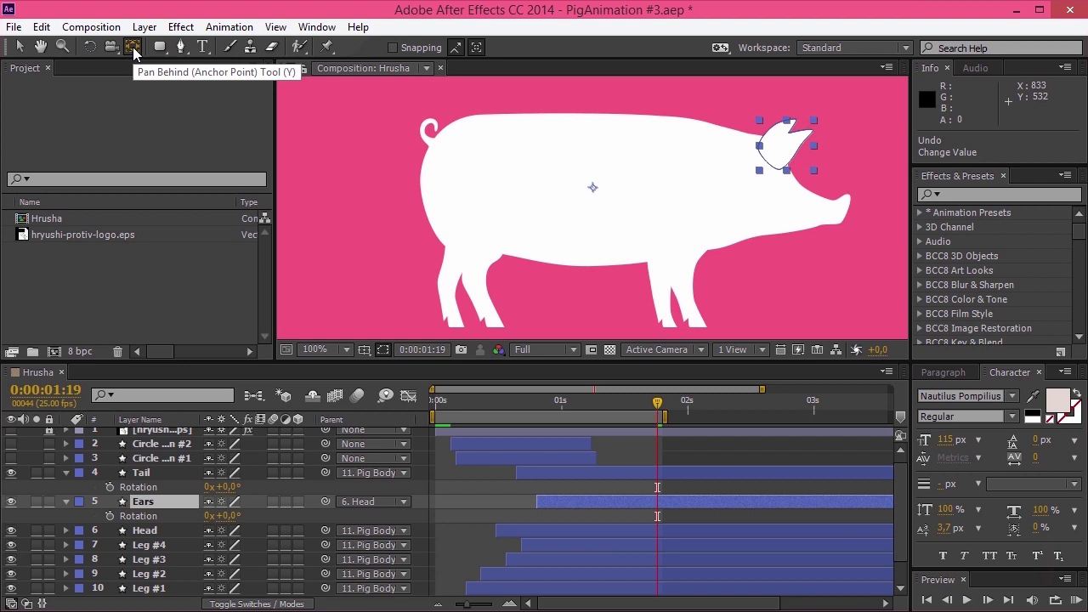
scroll(157, 557, down, 1)
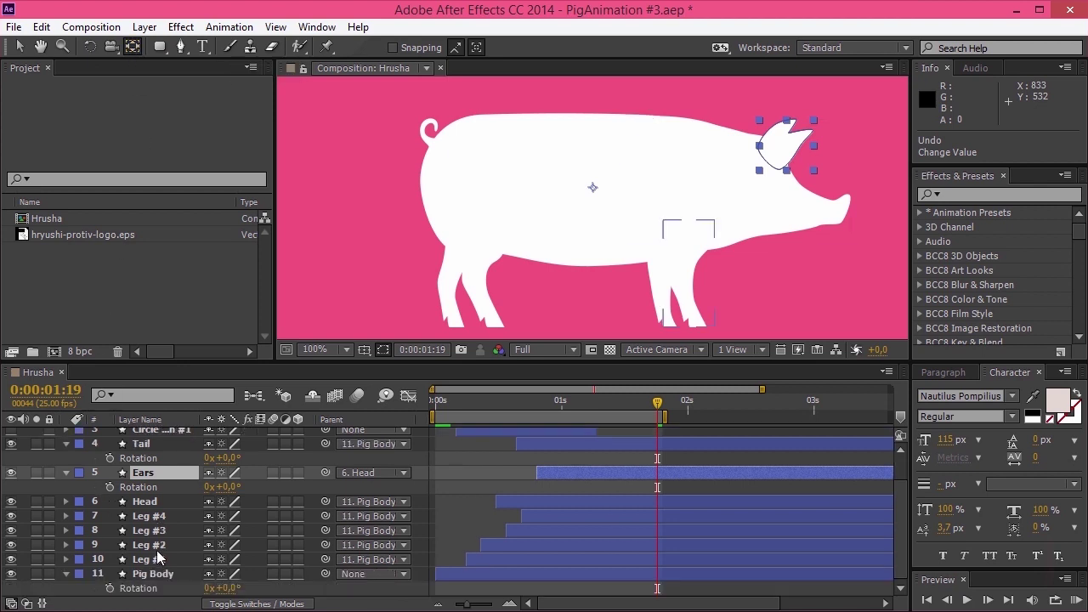
click(153, 575)
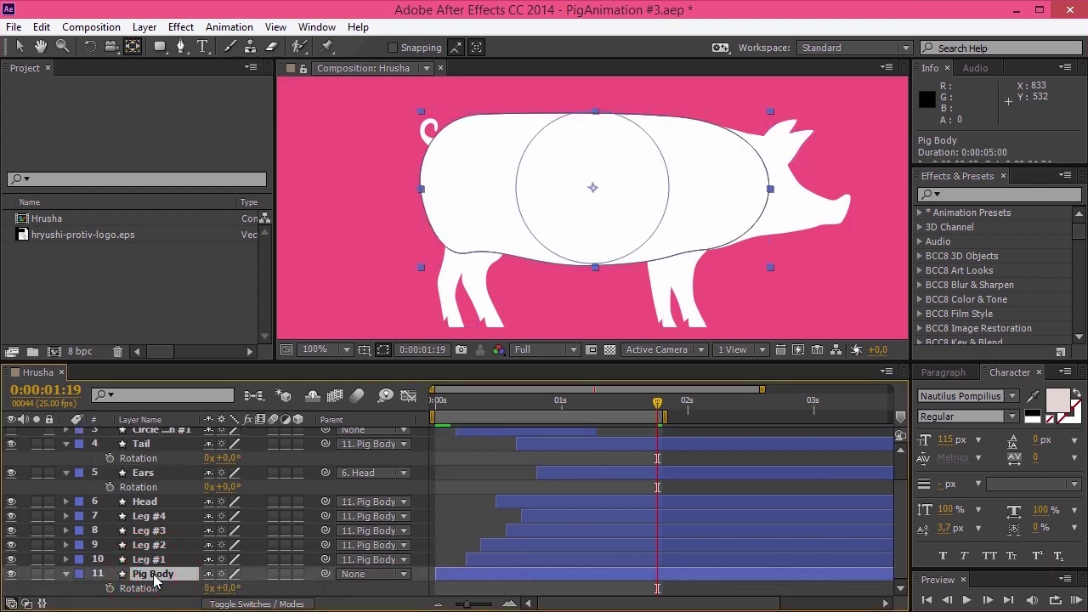
drag(593, 188, 480, 198)
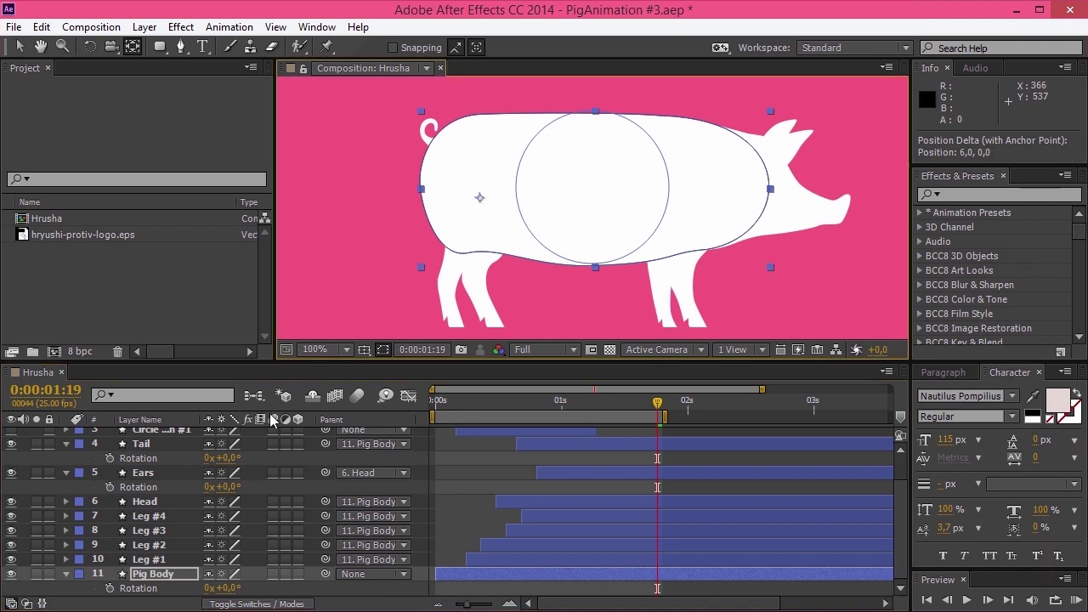
Move the Head's anchor point into the neck area inside the body and the Ears' anchor point to their base on the head.
click(163, 503)
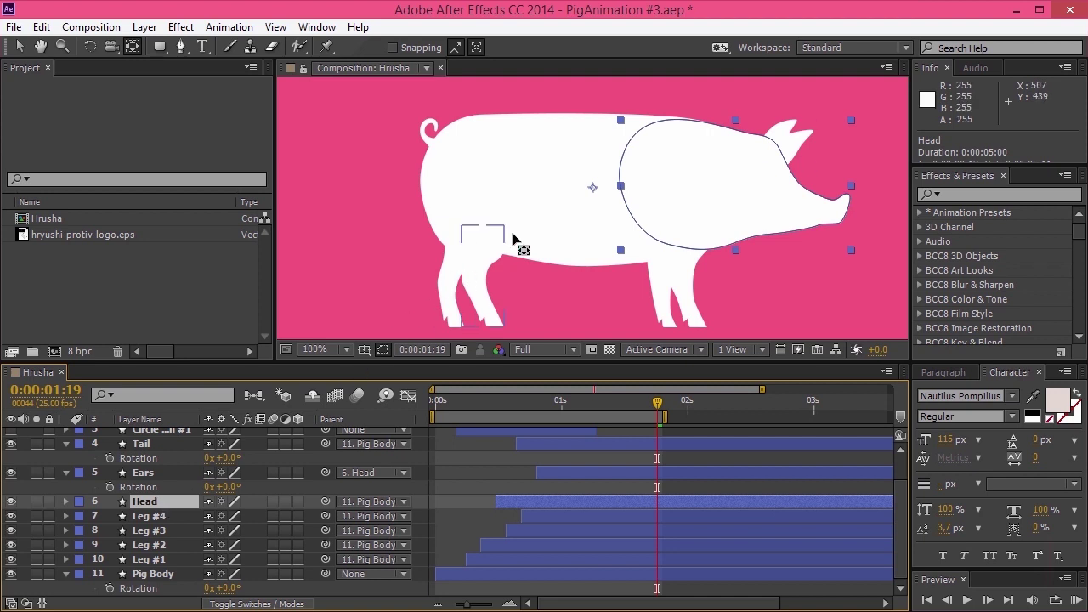
drag(593, 188, 665, 189)
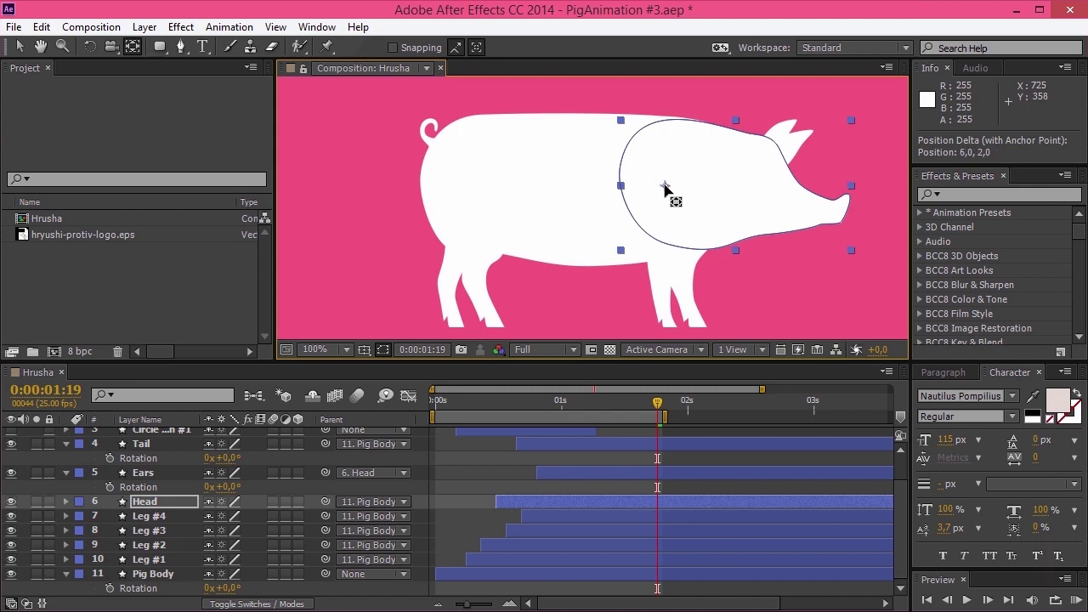
click(179, 472)
drag(592, 187, 766, 159)
Move the anchor points of Leg #1, Leg #2, Leg #3 and Leg #4 to the top of each leg, where it joins the body.
click(176, 558)
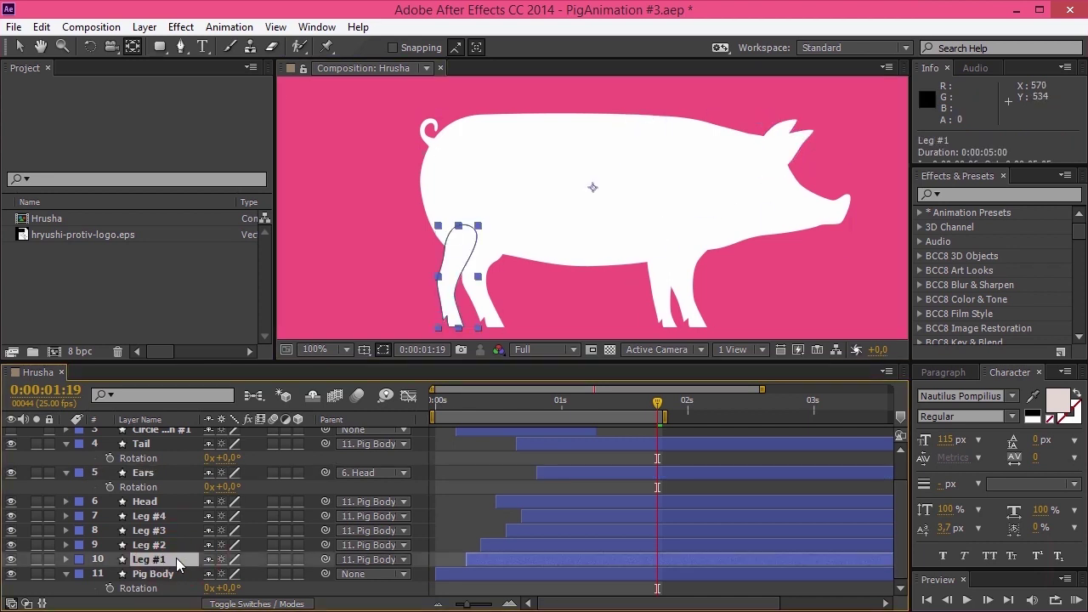
drag(593, 187, 464, 238)
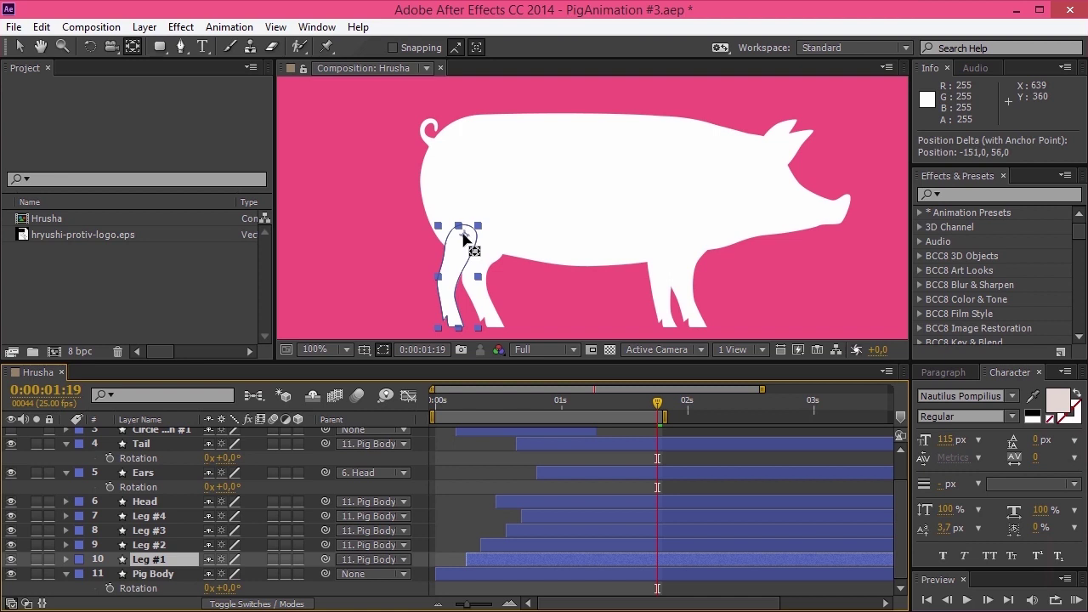
click(166, 545)
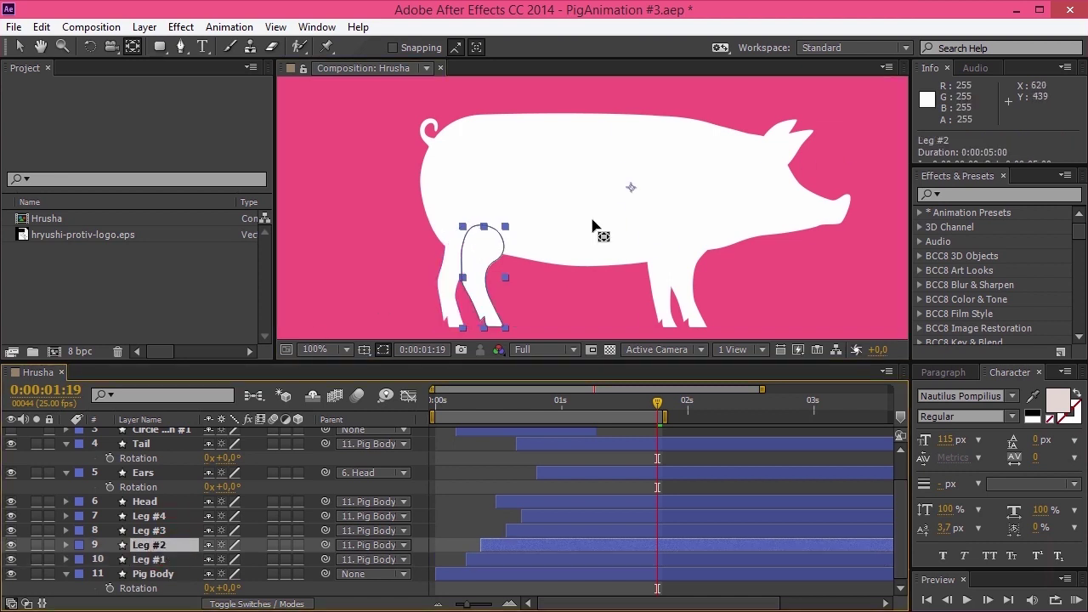
drag(631, 187, 485, 238)
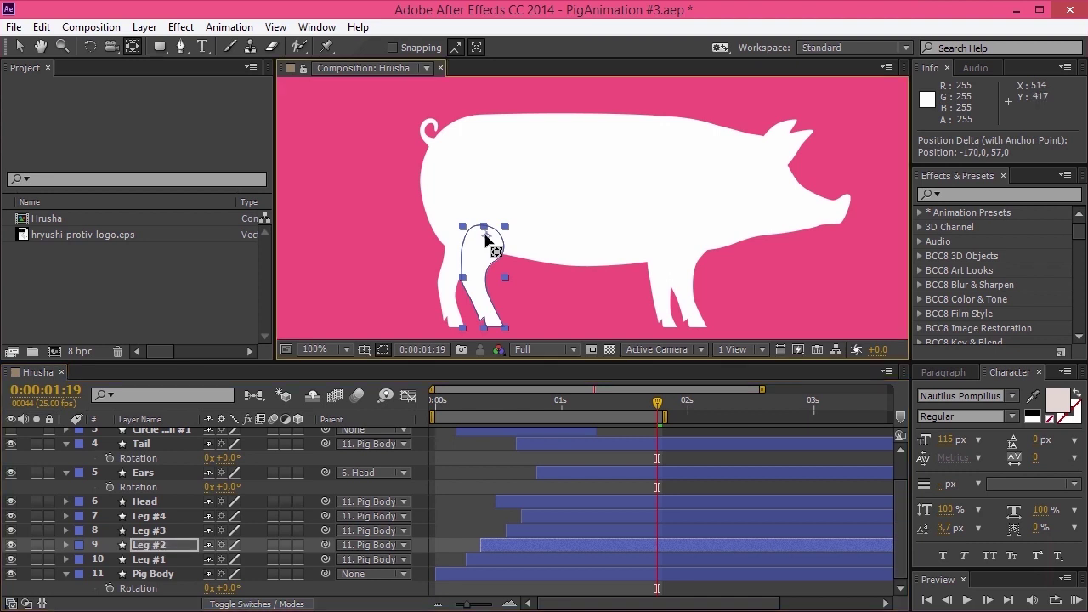
click(170, 530)
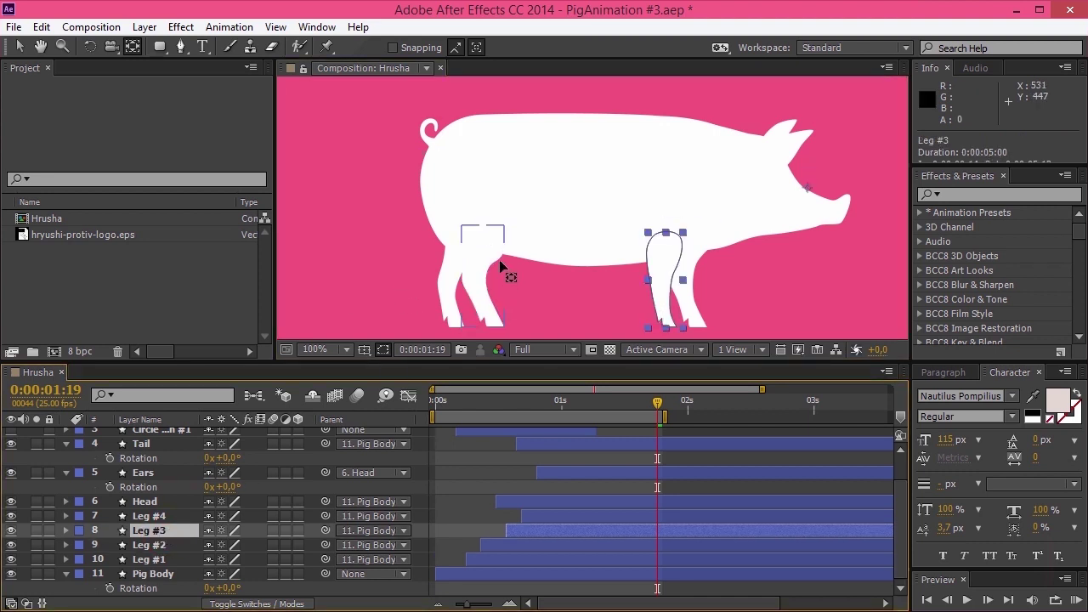
drag(812, 192, 667, 240)
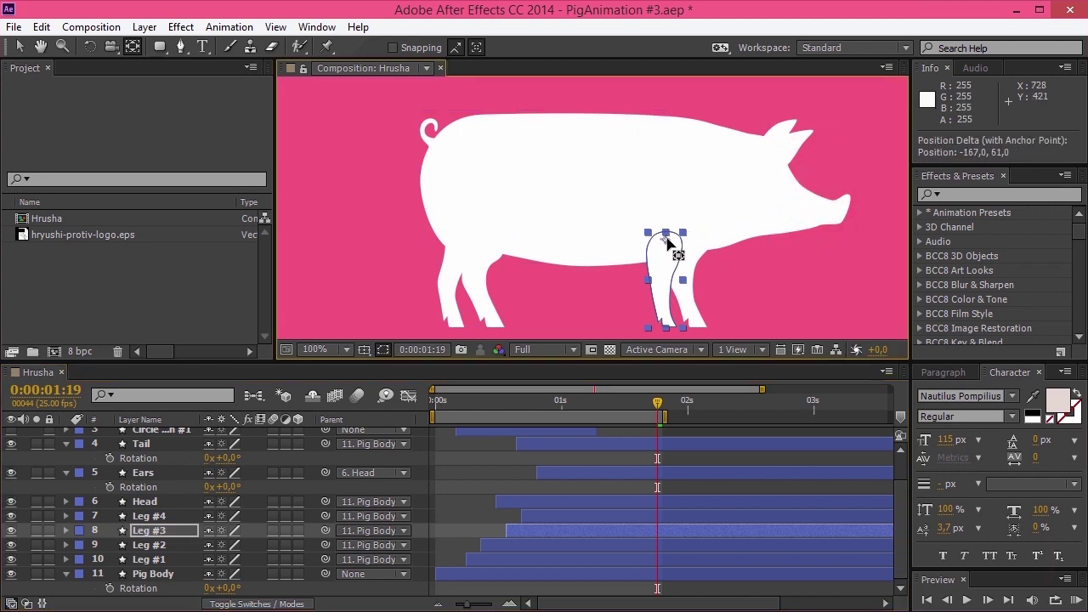
click(163, 516)
drag(831, 192, 690, 235)
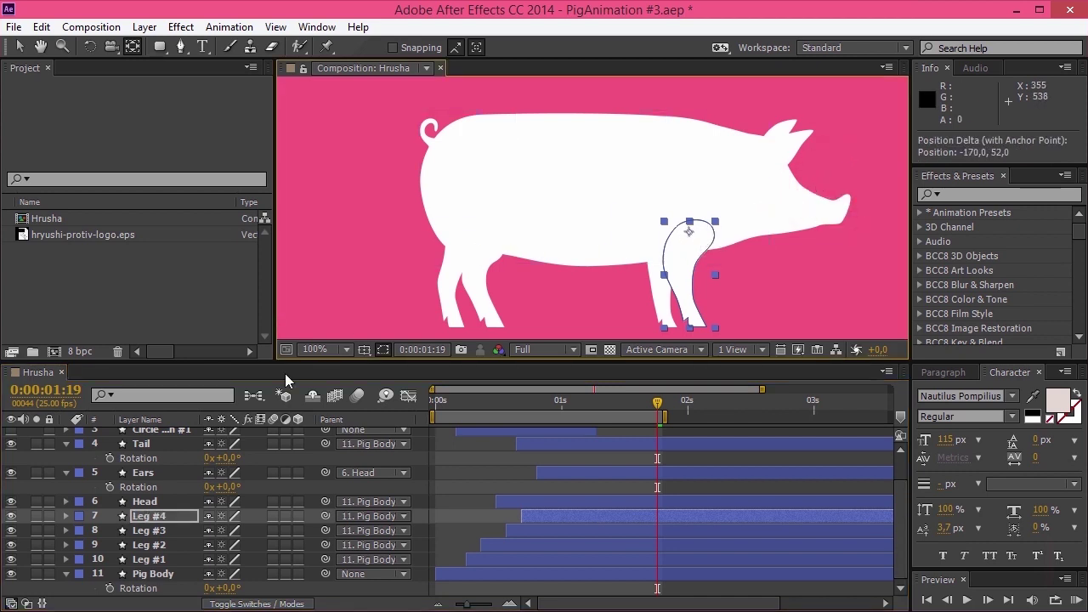
Move the Tail's anchor point to the tail's base on the body, and return to the Selection tool.
click(153, 443)
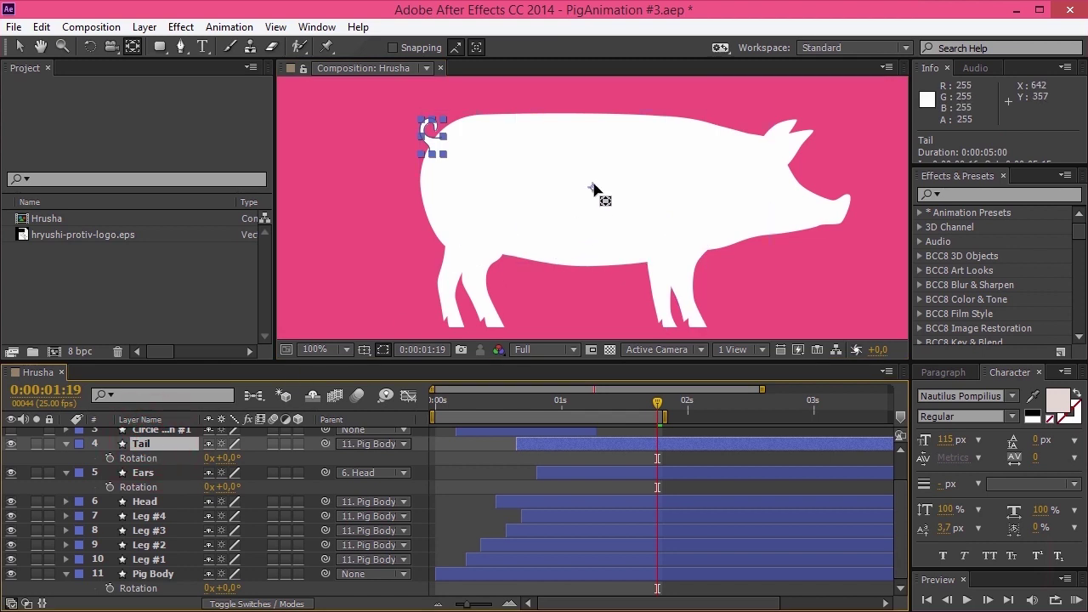
click(438, 149)
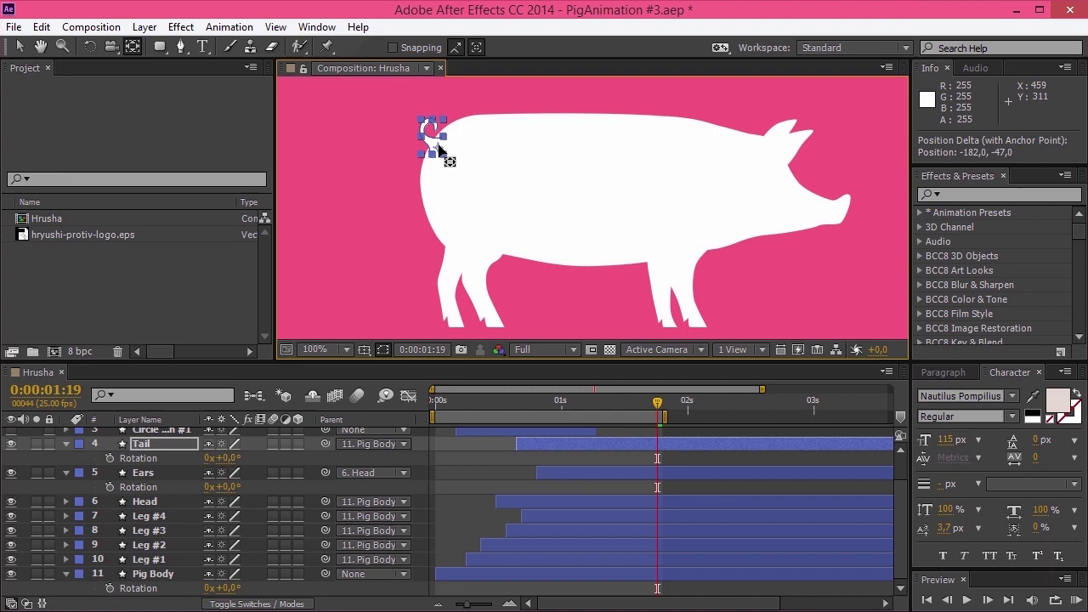
click(20, 49)
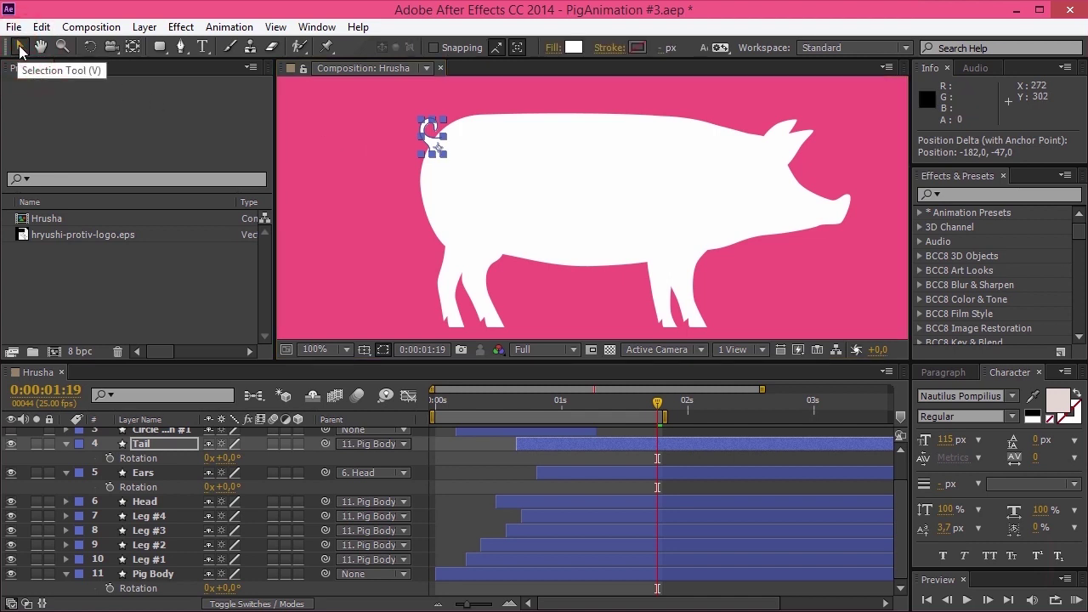
Reveal Rotation for the layers from Tail to Pig Body, and try rotating the upper ones down to Leg #4, undoing each rotation.
shift+click(170, 574)
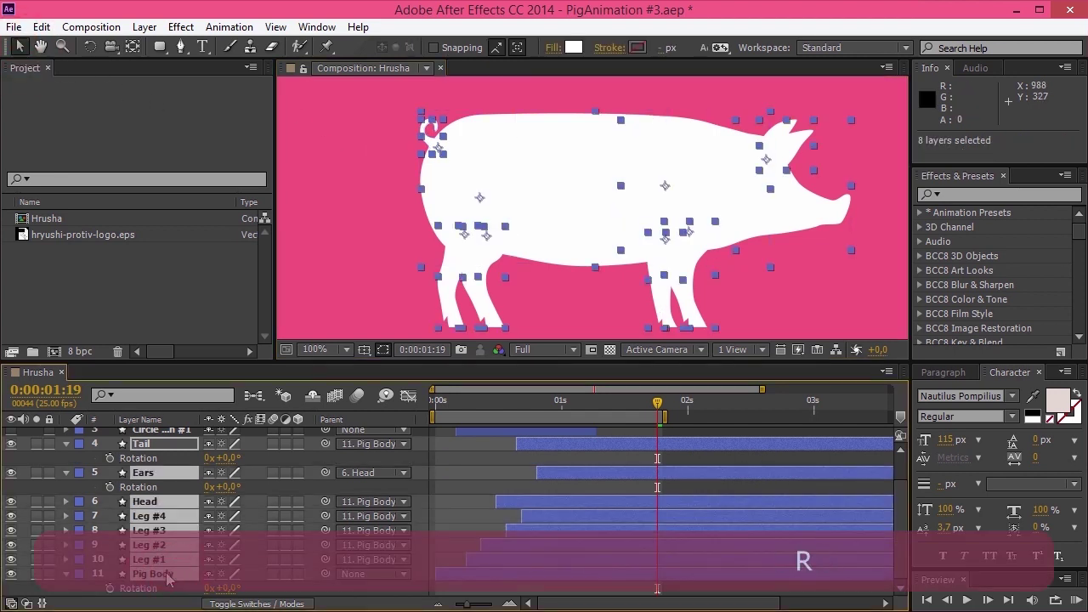
key(r)
click(272, 500)
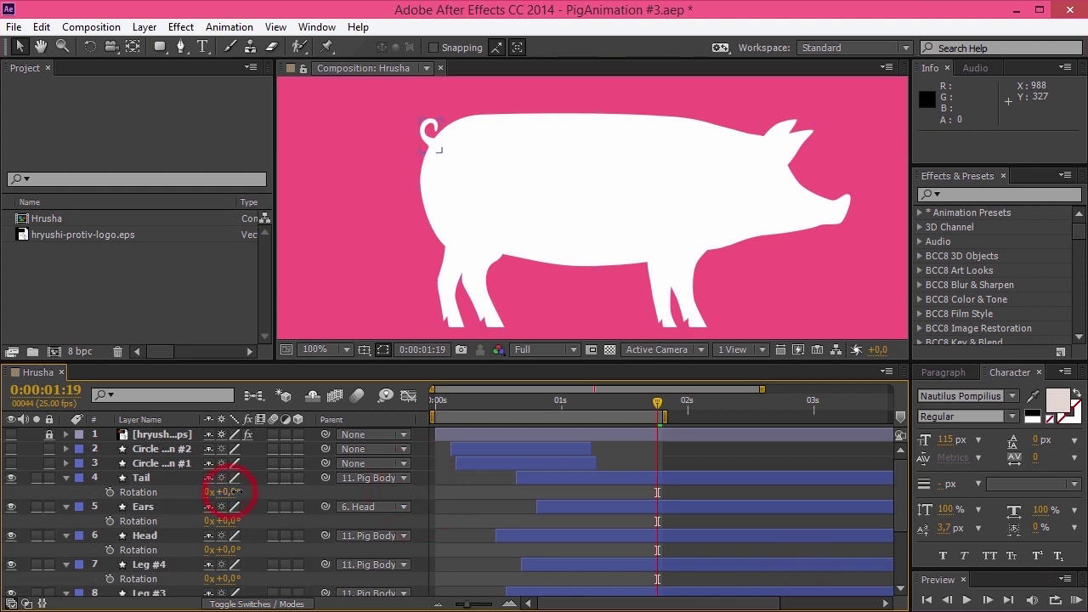
key(ctrl+z)
drag(223, 520, 245, 550)
key(ctrl+z)
key(ctrl+z)
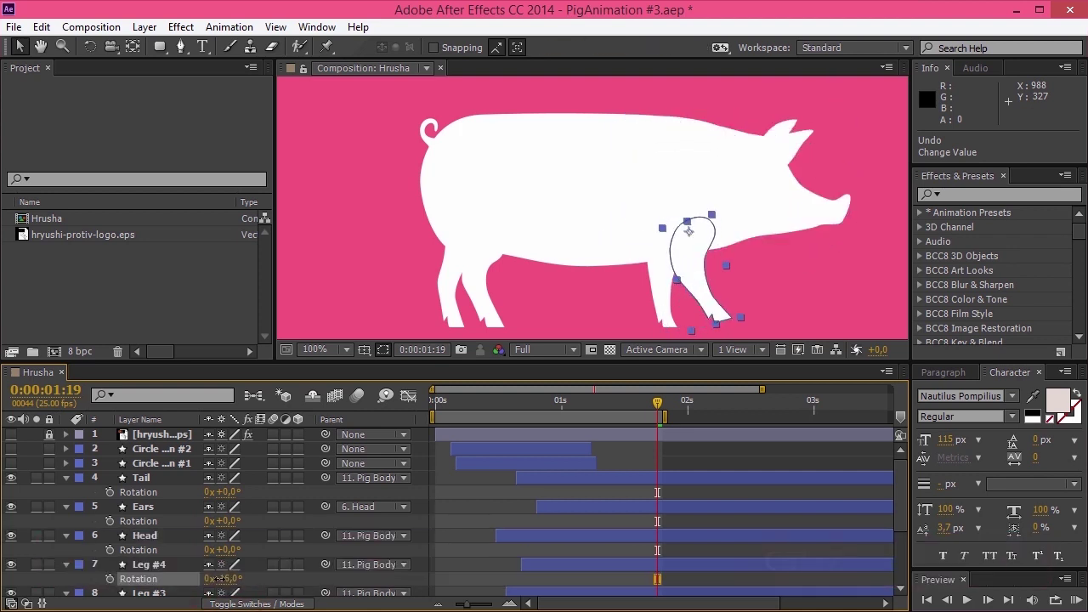
Try rotating Leg #3, Leg #2, Leg #1 and Pig Body about their new anchor points, and undo the rotations.
scroll(193, 568, down, 3)
drag(228, 507, 259, 587)
key(ctrl+z)
key(ctrl+z)
key(ctrl+z)
key(ctrl+z)
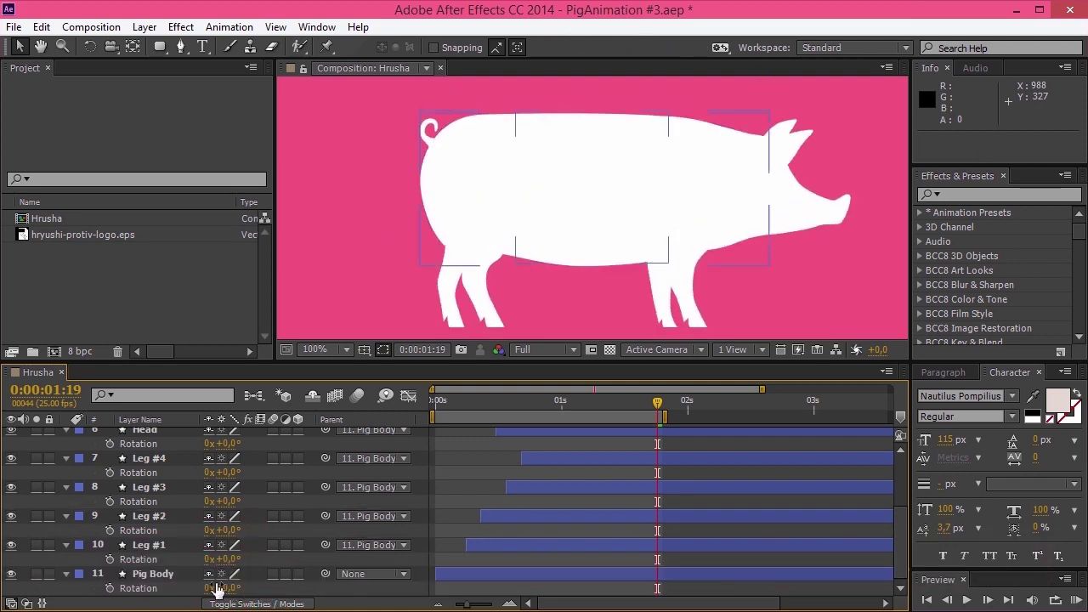
Collapse the revealed Rotation properties of all layers from Tail to Pig Body, and deselect the layers.
scroll(153, 485, up, 5)
click(153, 481)
scroll(153, 484, down, 5)
shift+click(157, 501)
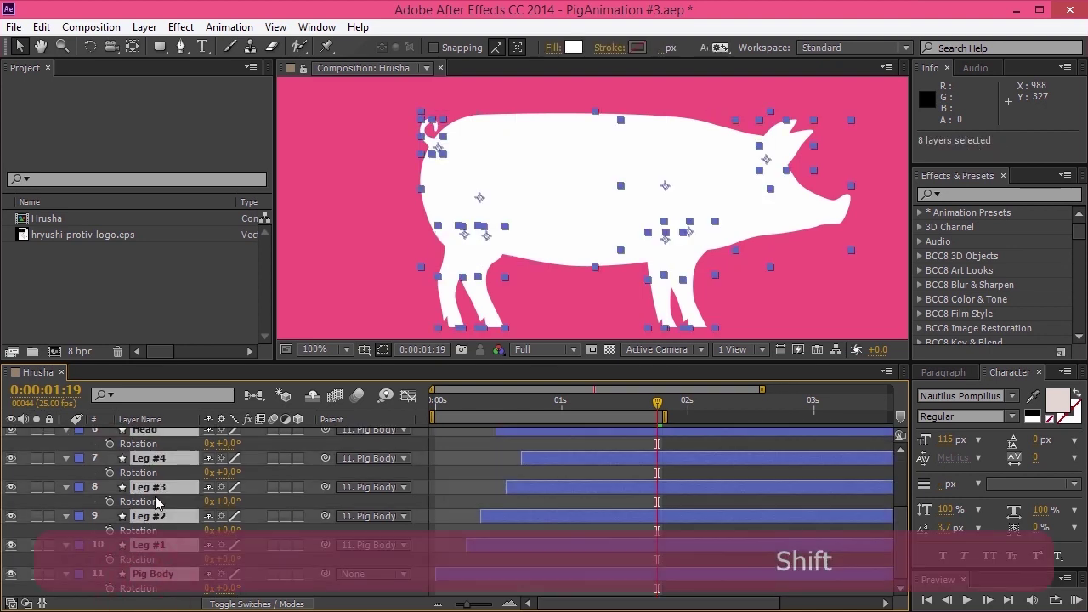
key(u)
key(u)
key(F2)
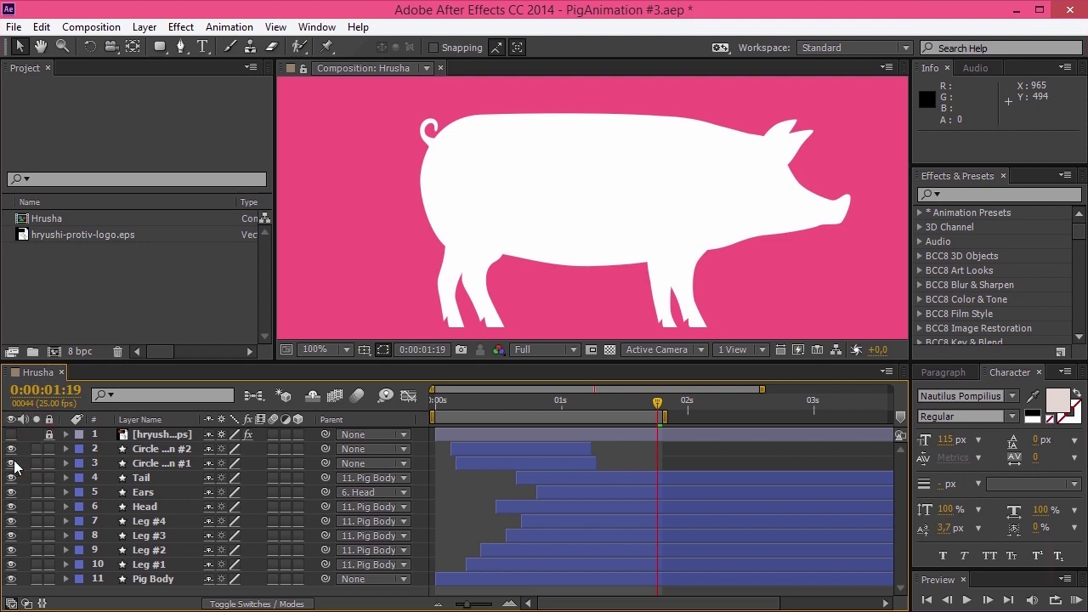
Make the two Circle layers visible and preview the composition.
key(space)
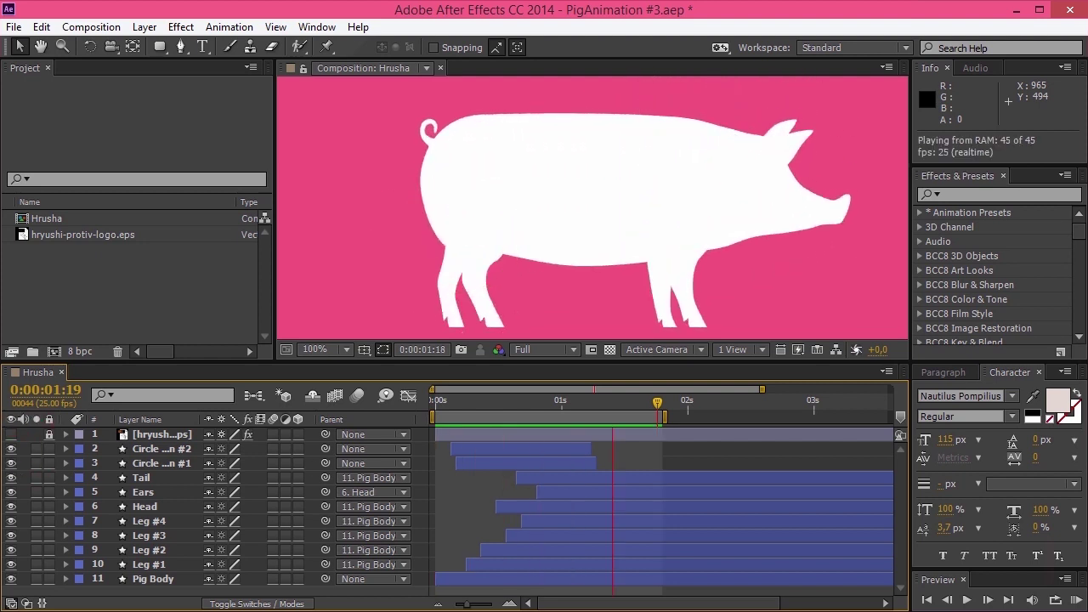